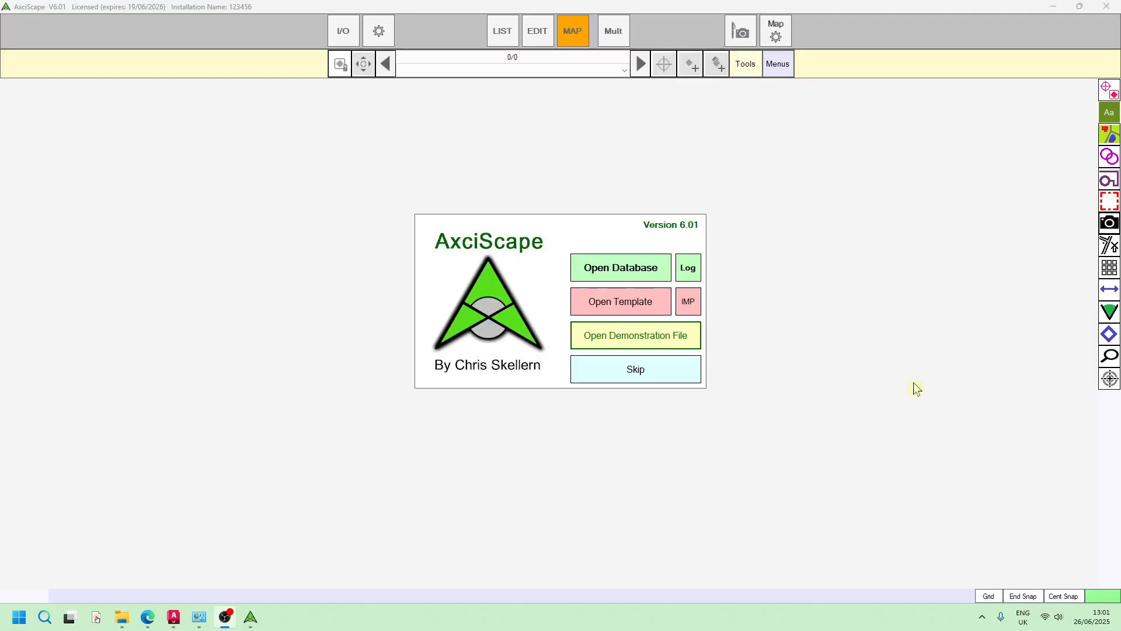
Open the demonstration file and bring the north-east part of the site map into view
left_click(663, 345)
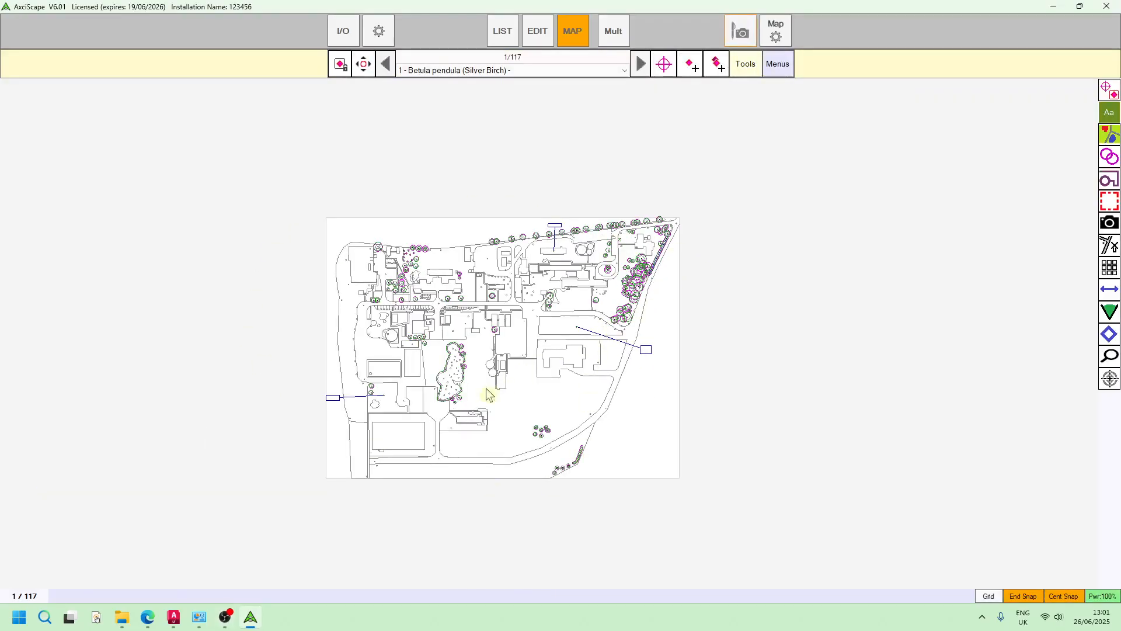
scroll(503, 325, "up", 5)
left_click_drag(693, 253, 645, 222)
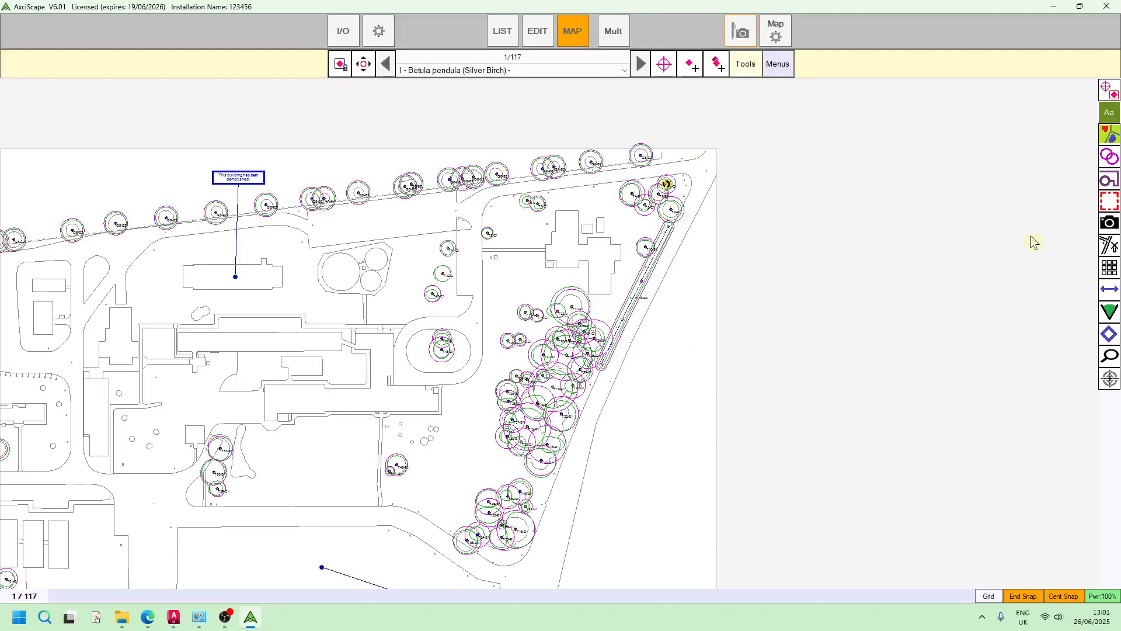
Start plotting a site boundary along the northern road edge, from the site's north-east corner west to the access road junction
left_click(777, 65)
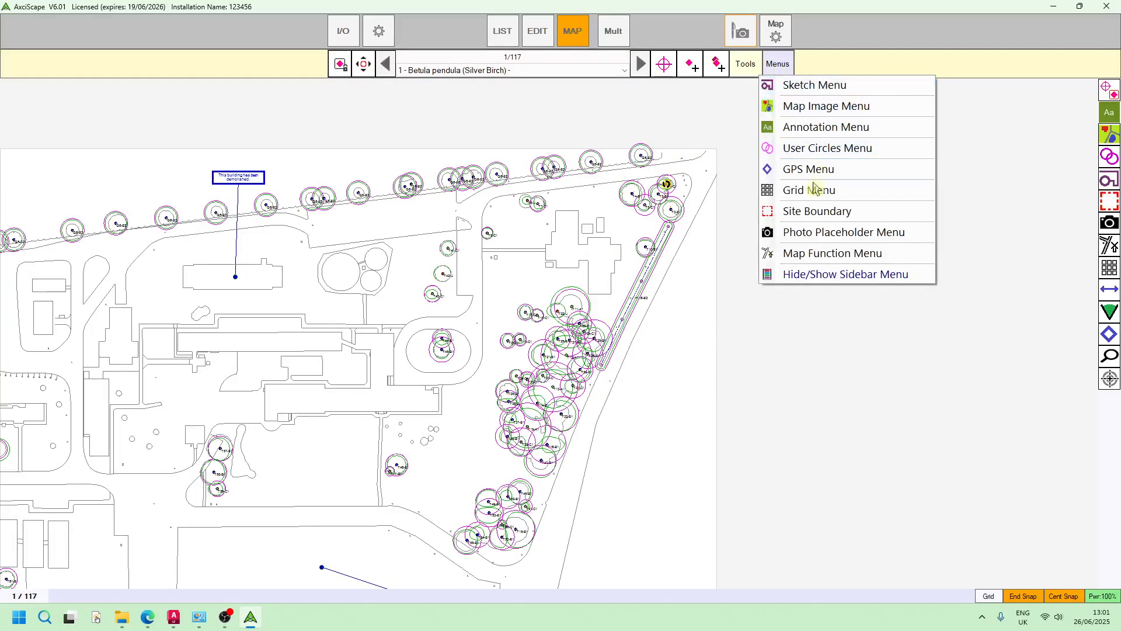
left_click(820, 213)
scroll(672, 153, "up", 1)
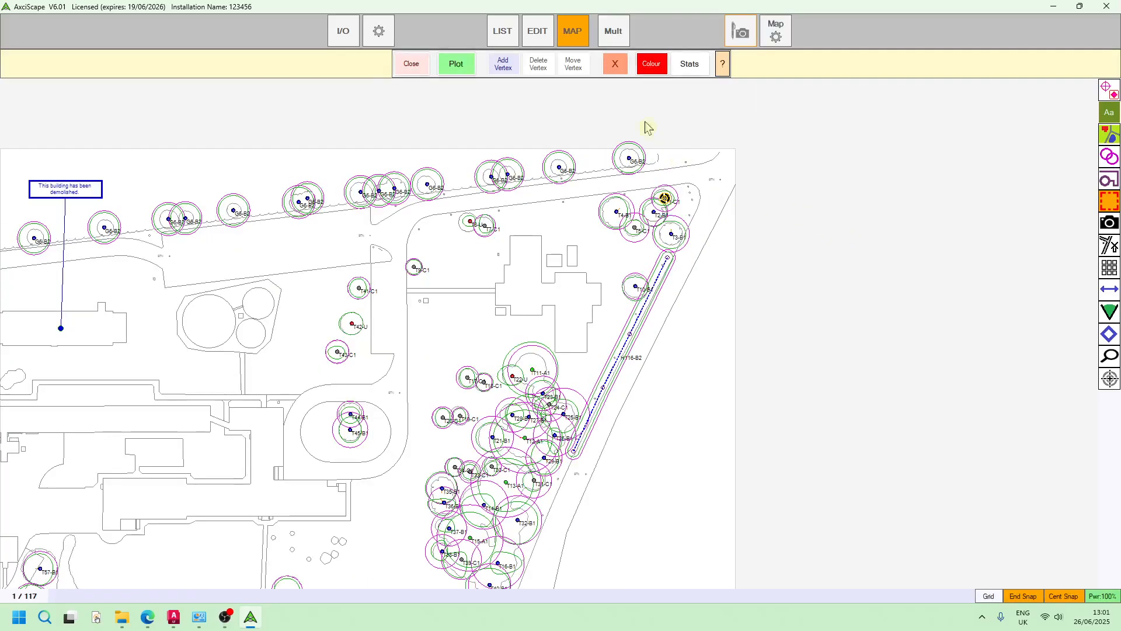
left_click(456, 63)
scroll(708, 154, "up", 1)
scroll(708, 154, "up", 1)
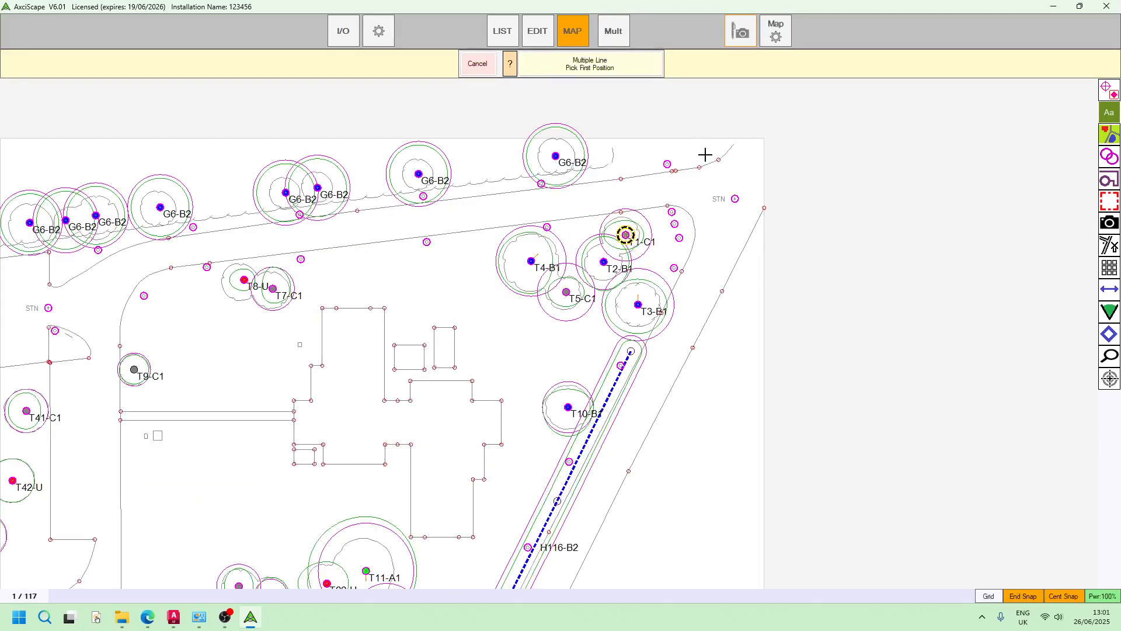
left_click(691, 164)
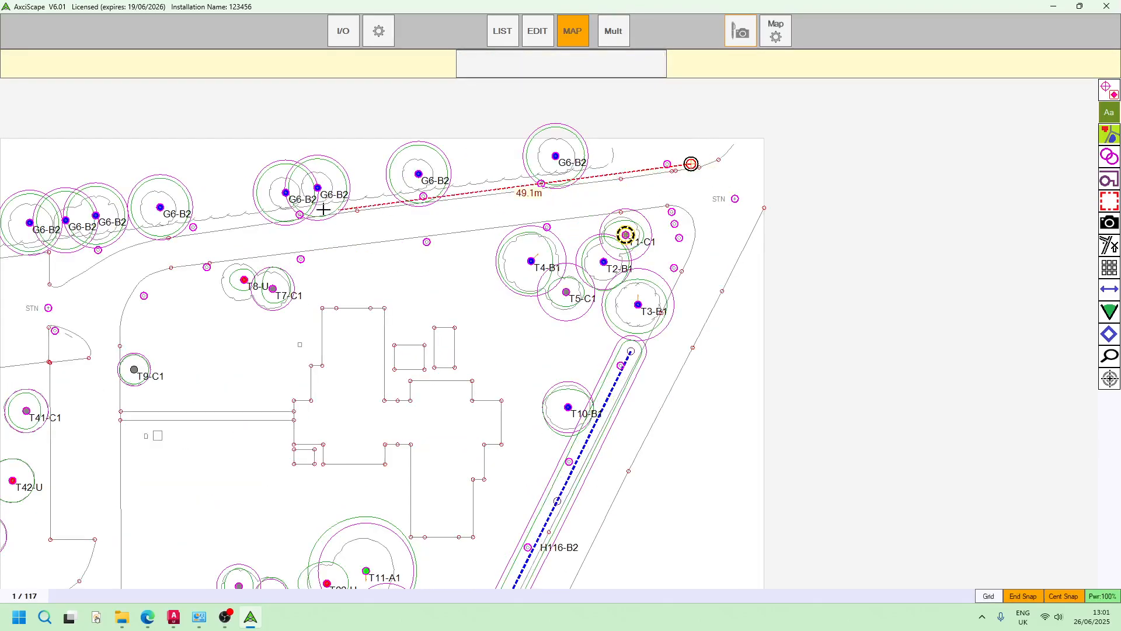
left_click(212, 227)
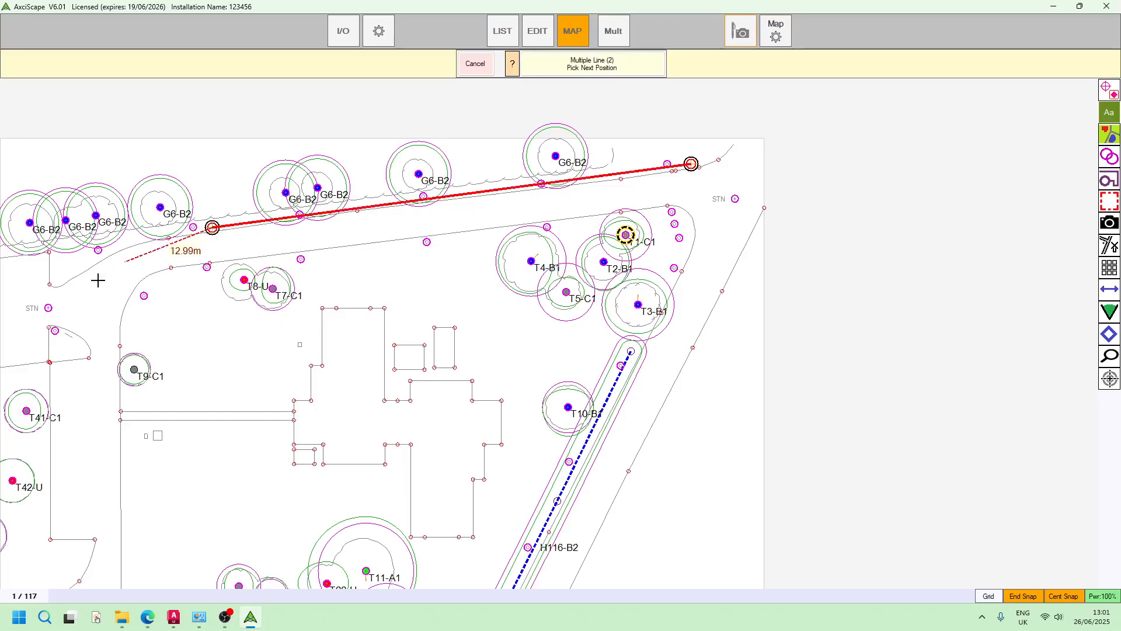
middle_click_drag(258, 221, 263, 222)
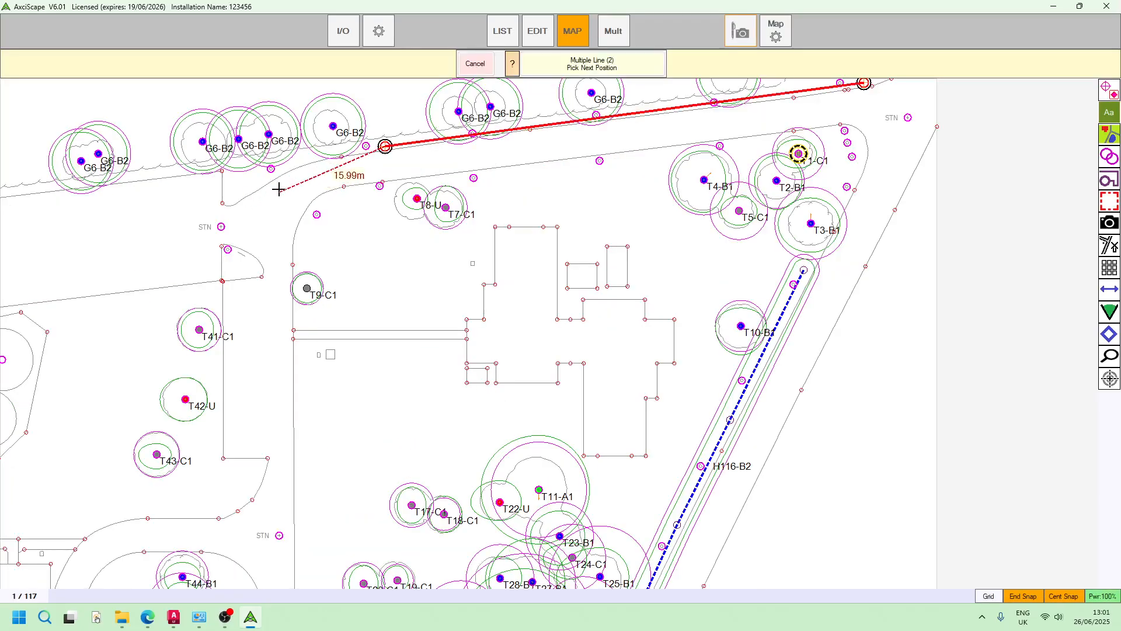
left_click(293, 158)
Continue the site boundary south along the access road and past the west side of the main tree group
left_click(296, 438)
middle_click_drag(337, 496, 393, 211)
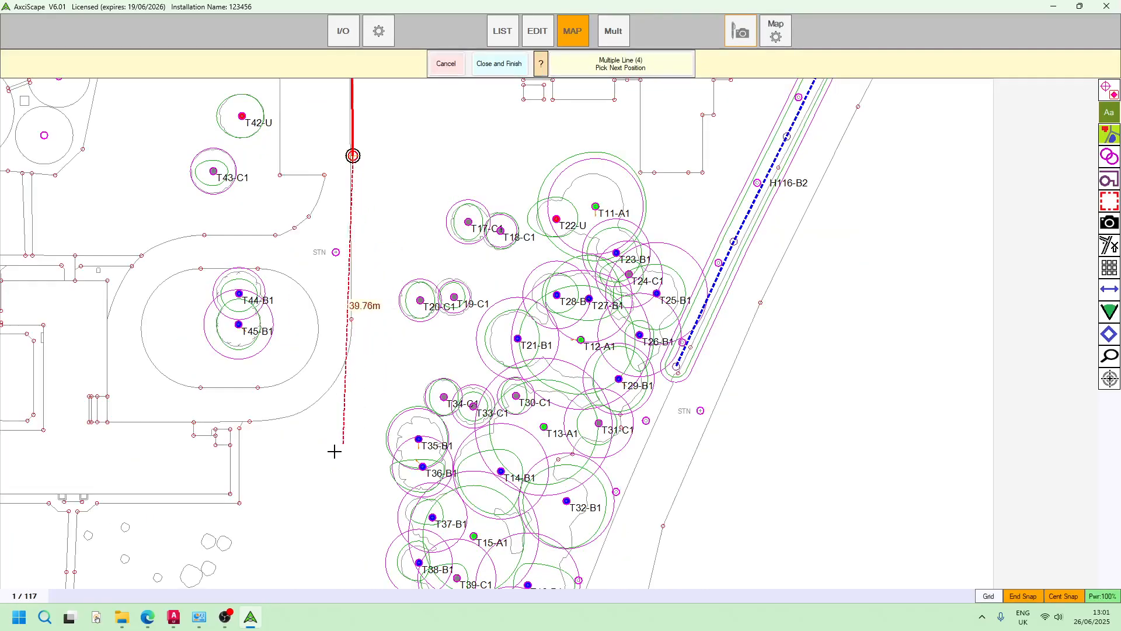
left_click(352, 435)
middle_click_drag(460, 430, 481, 211)
scroll(480, 212, "down", 1)
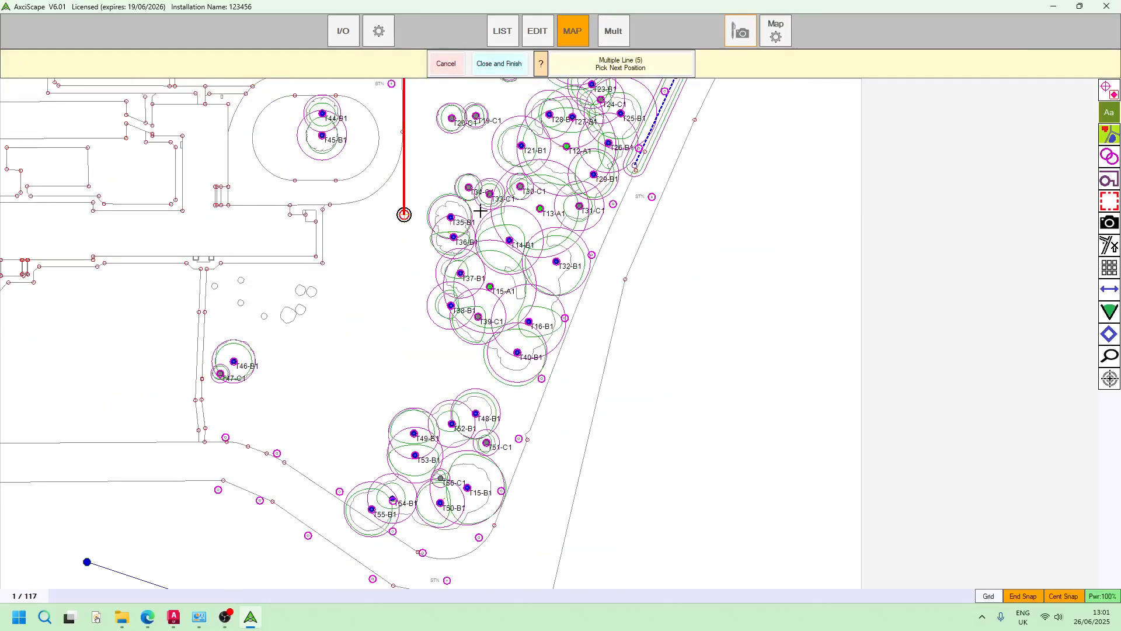
left_click(388, 344)
Take the boundary around the southern tree group, from the track edge west of T55-B1 to the site's eastern line
middle_click_drag(338, 493, 376, 393)
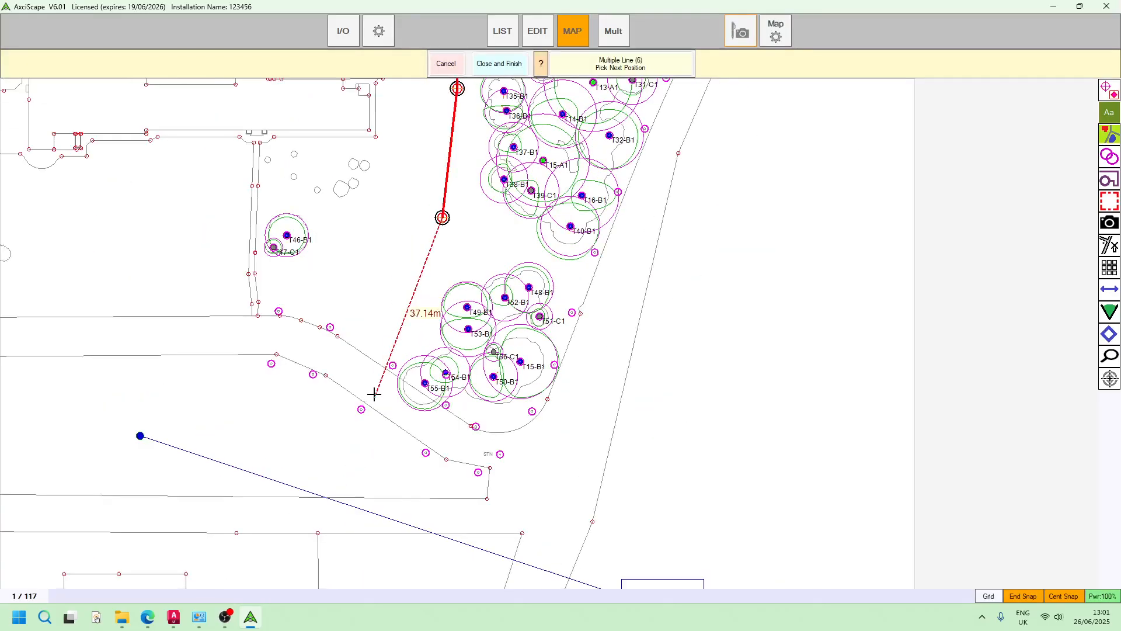
scroll(383, 377, "up", 2)
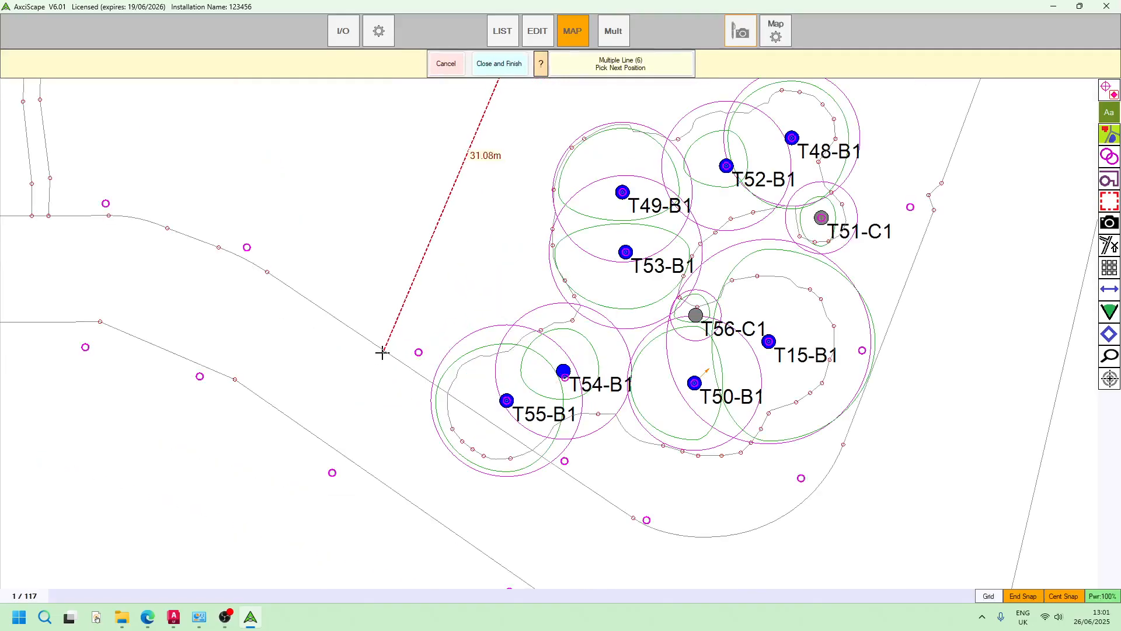
left_click(382, 346)
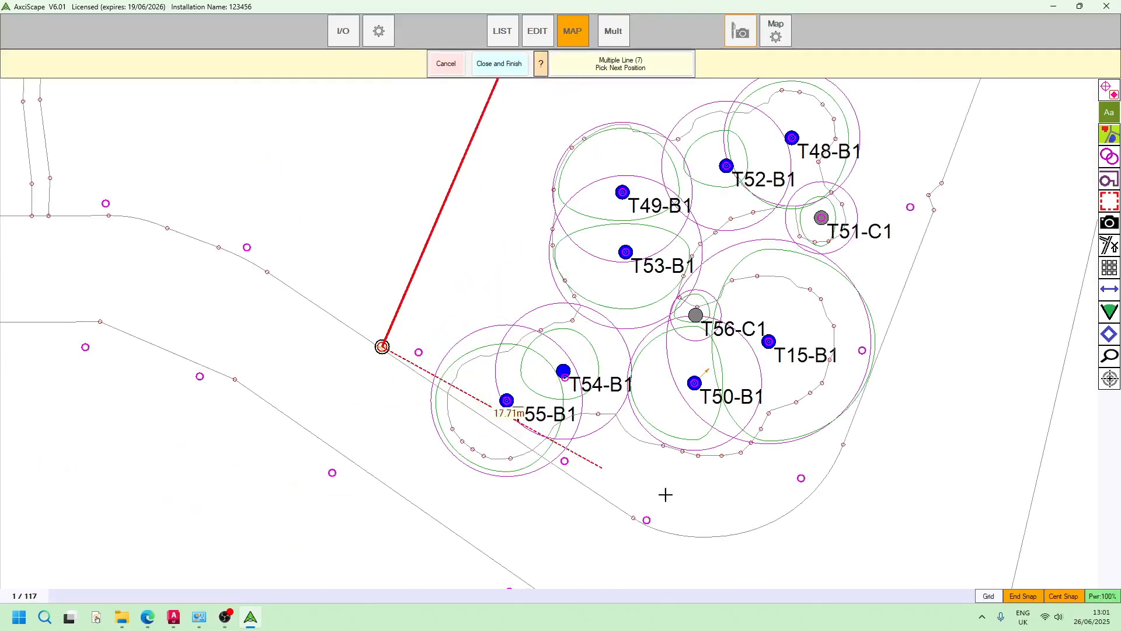
left_click(652, 528)
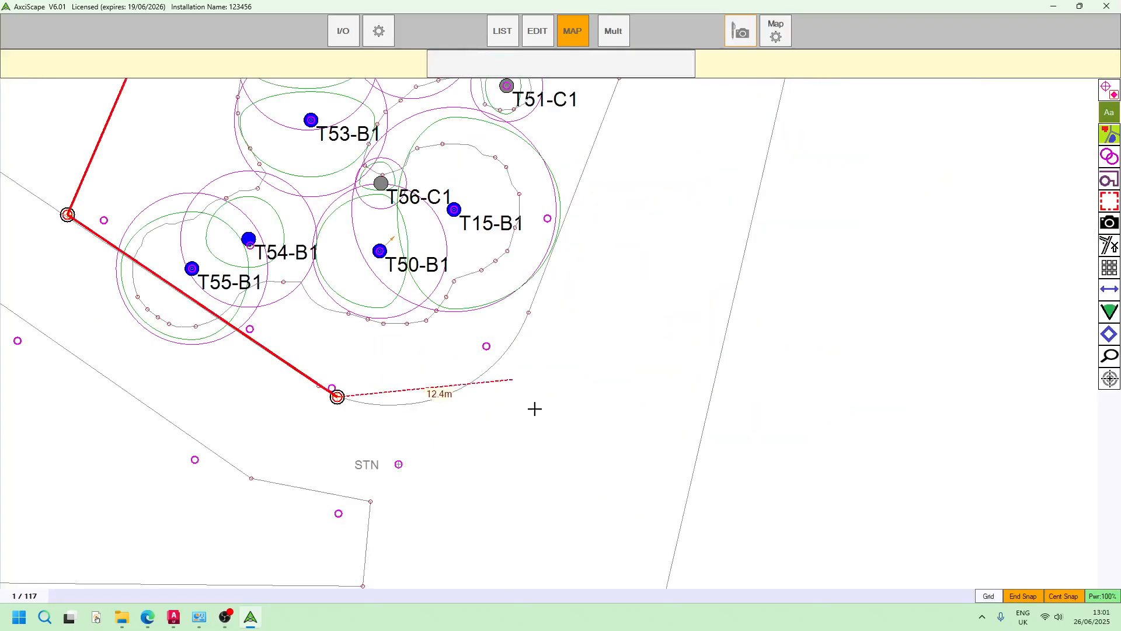
left_click(696, 468)
Continue the boundary north along the eastern site line, adding vertices at its bend east of T32-B1
scroll(748, 320, "down", 3)
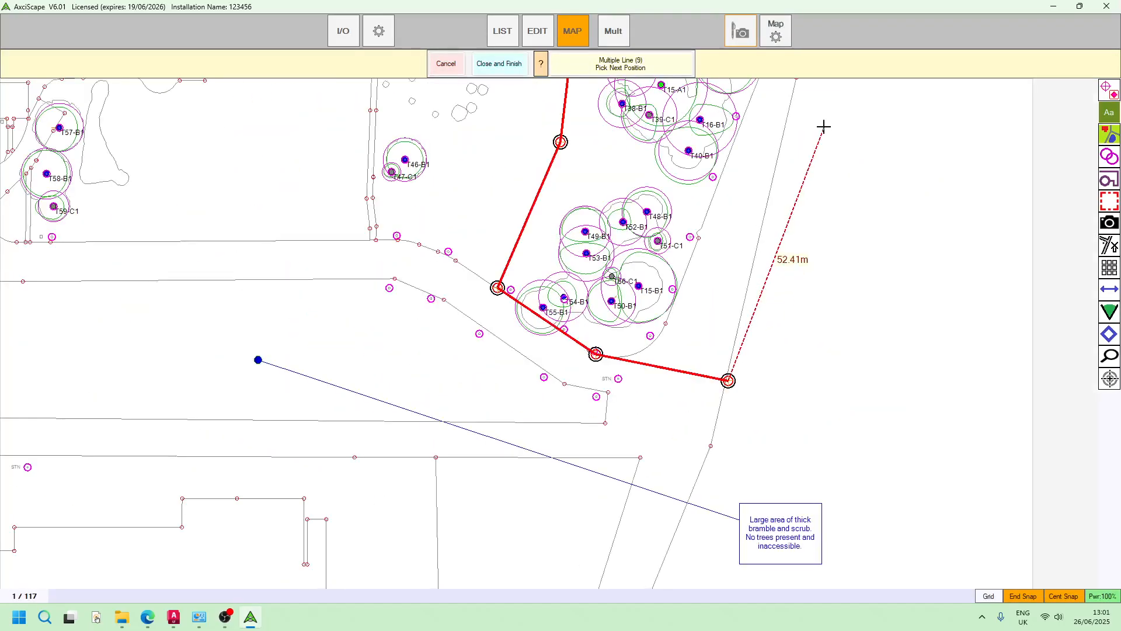
scroll(791, 104, "up", 3)
left_click(791, 104)
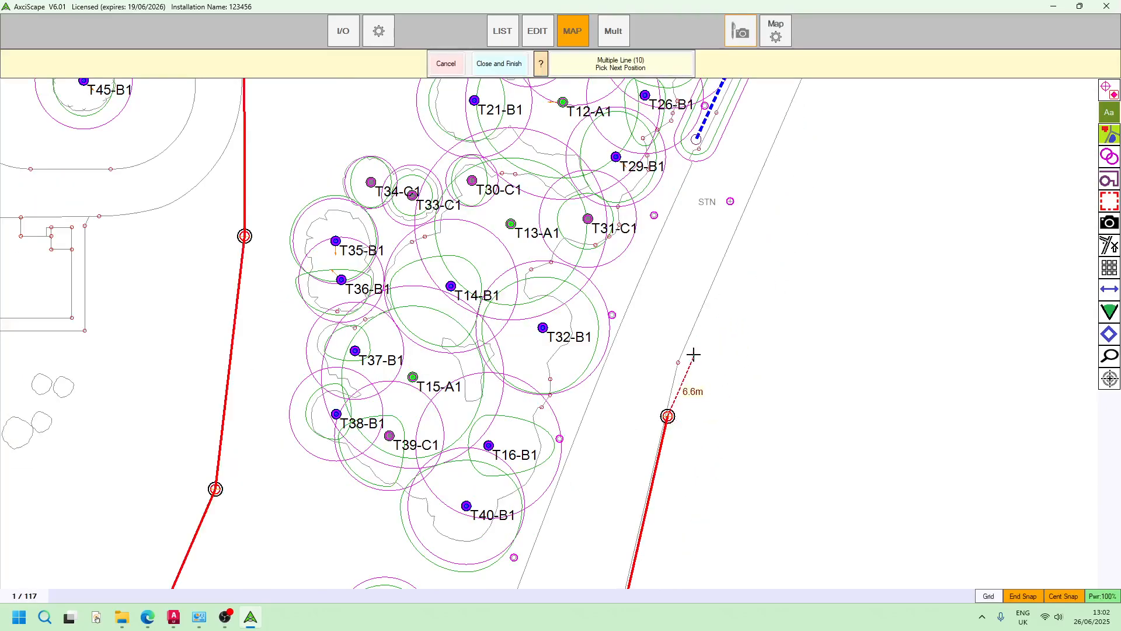
scroll(678, 360, "up", 2)
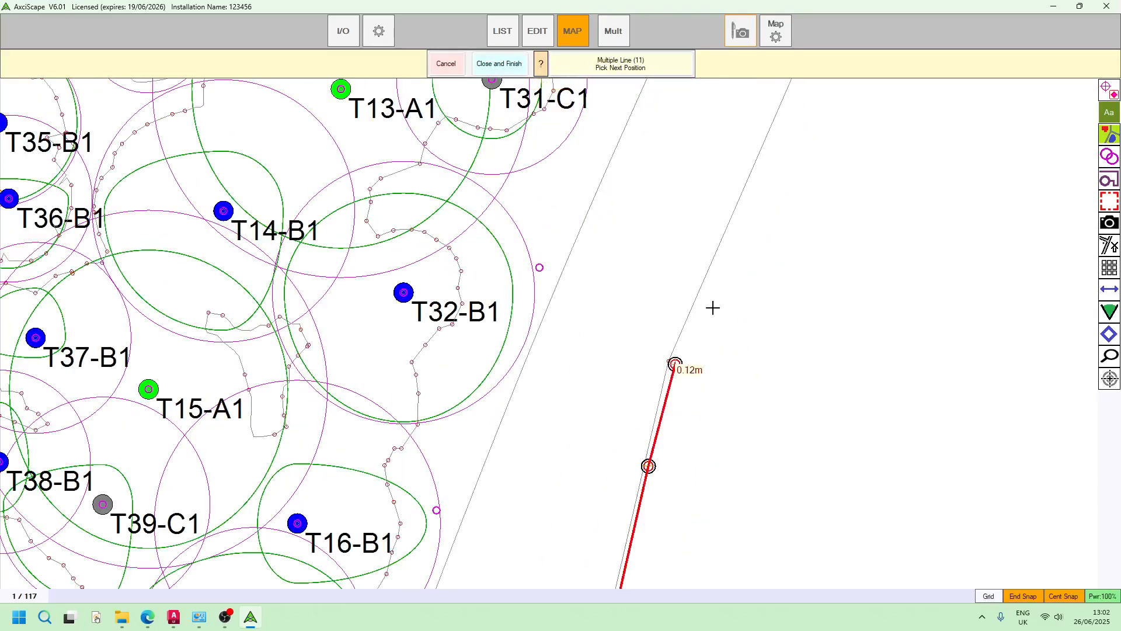
scroll(896, 180, "down", 6)
scroll(769, 362, "up", 1)
scroll(726, 299, "up", 1)
scroll(725, 298, "up", 3)
left_click(664, 319)
scroll(636, 333, "down", 2)
Extend the boundary past hedge H116-B2 to the north-east corner and close the polygon
middle_click_drag(733, 214, 637, 405)
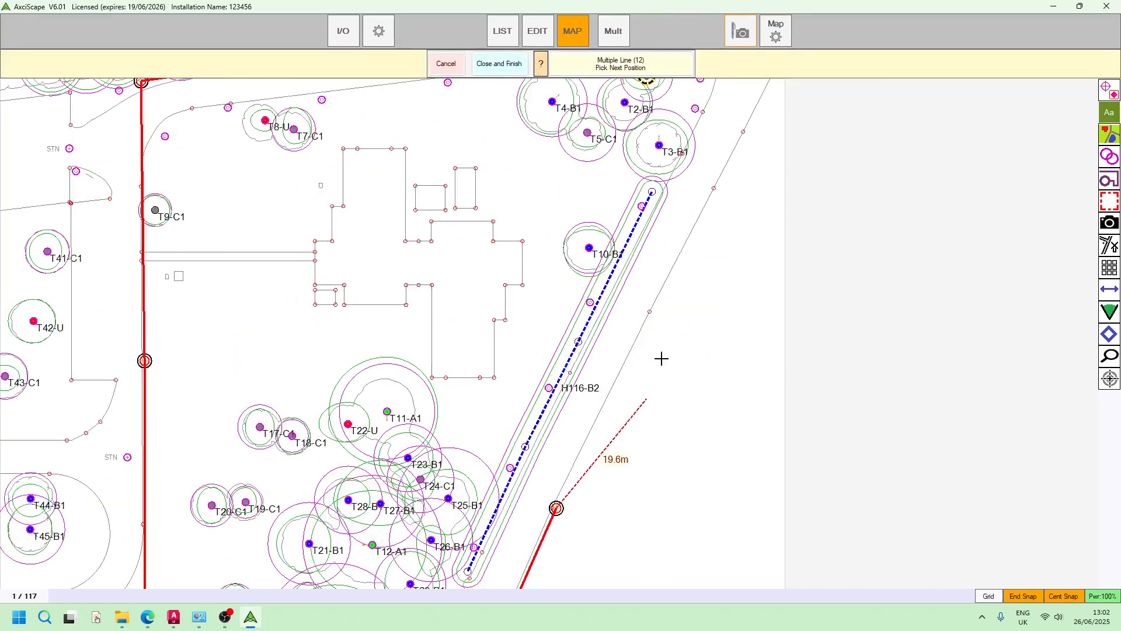
left_click(764, 95)
scroll(778, 135, "down", 1)
middle_click_drag(753, 228, 689, 393)
scroll(711, 282, "up", 1)
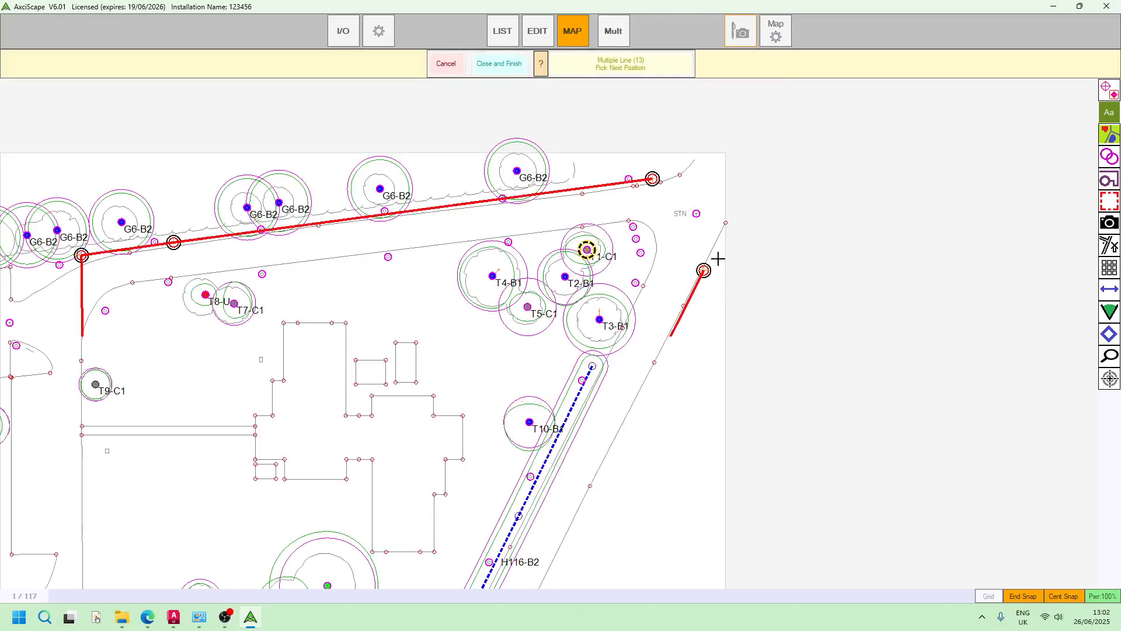
left_click(726, 222)
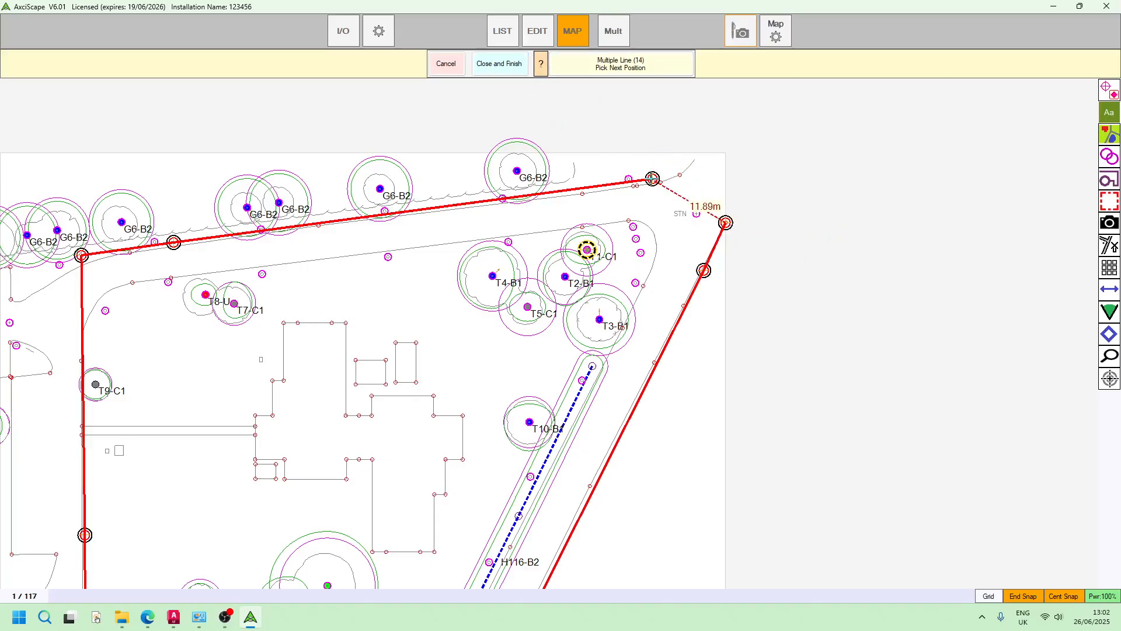
left_click(501, 68)
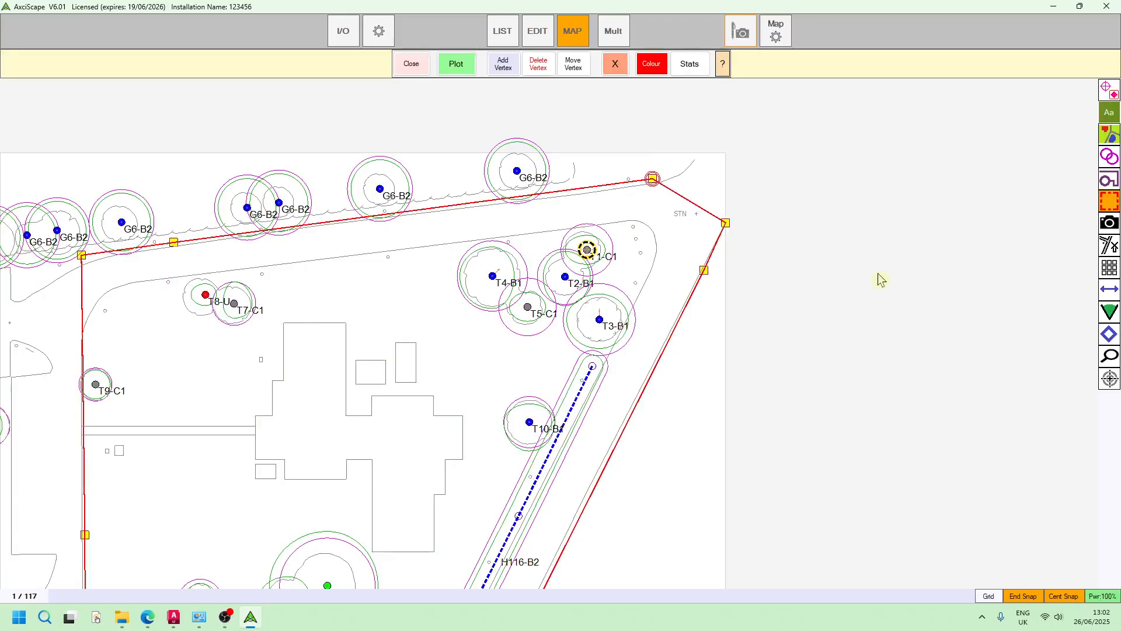
Check the length and area statistics of the site boundary, and leave the boundary tools
scroll(880, 278, "down", 1)
left_click_drag(697, 450, 752, 241)
scroll(698, 331, "down", 1)
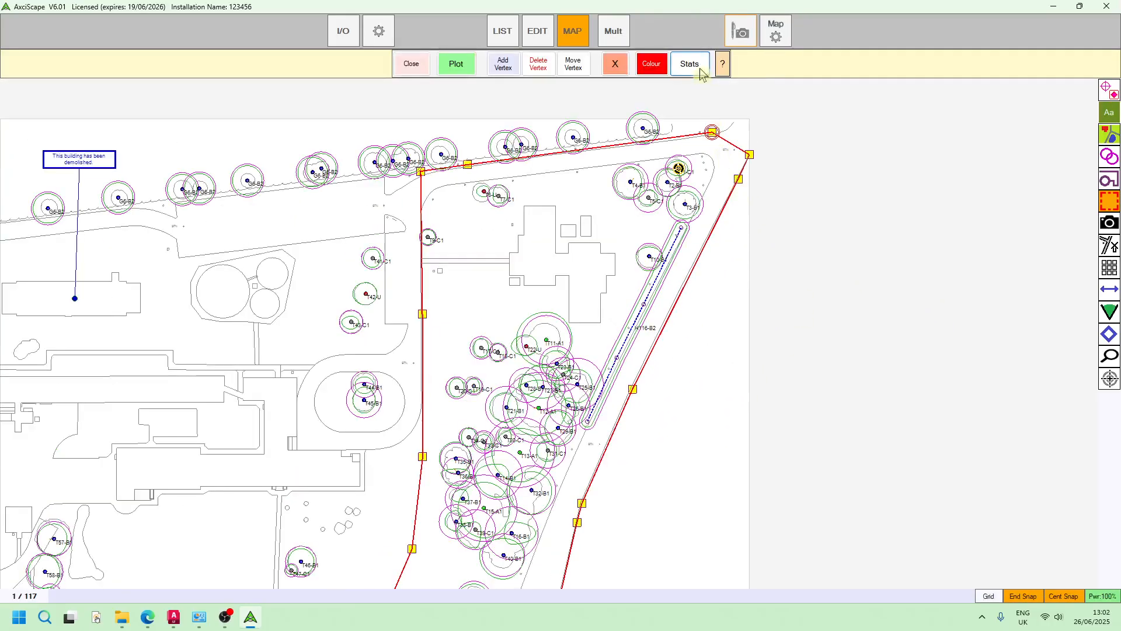
left_click(701, 69)
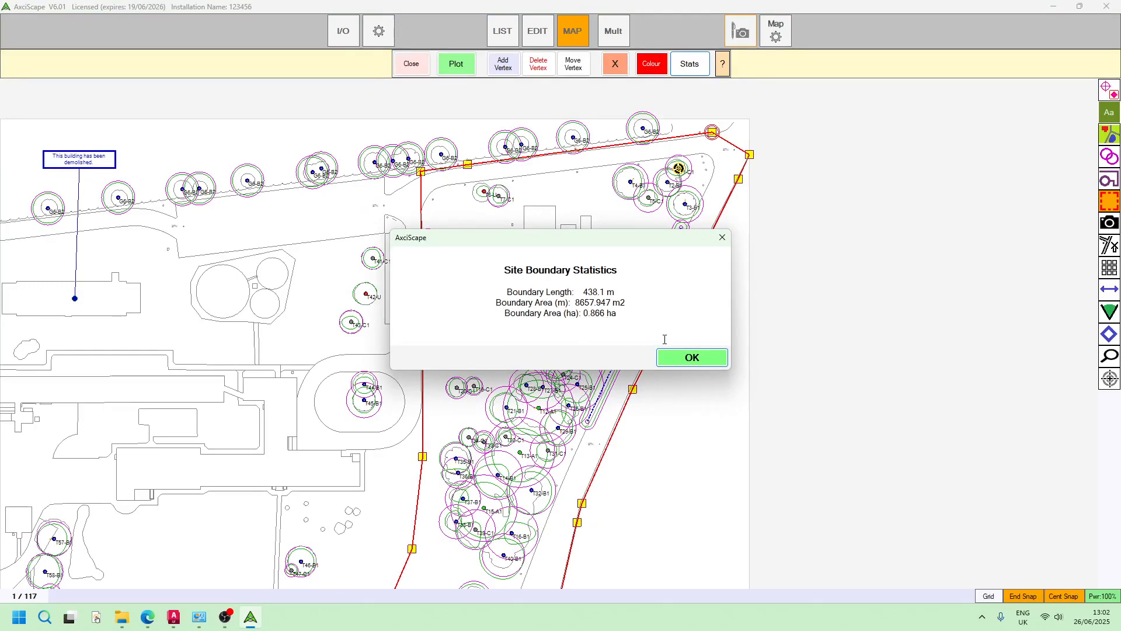
left_click(722, 237)
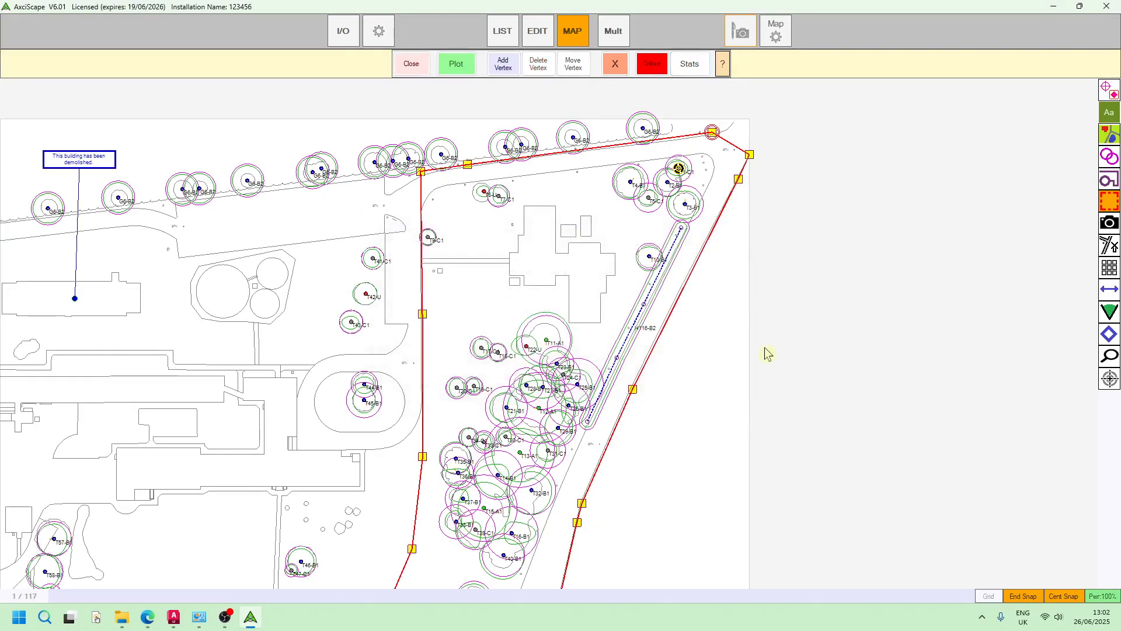
scroll(763, 353, "down", 1)
left_click(416, 65)
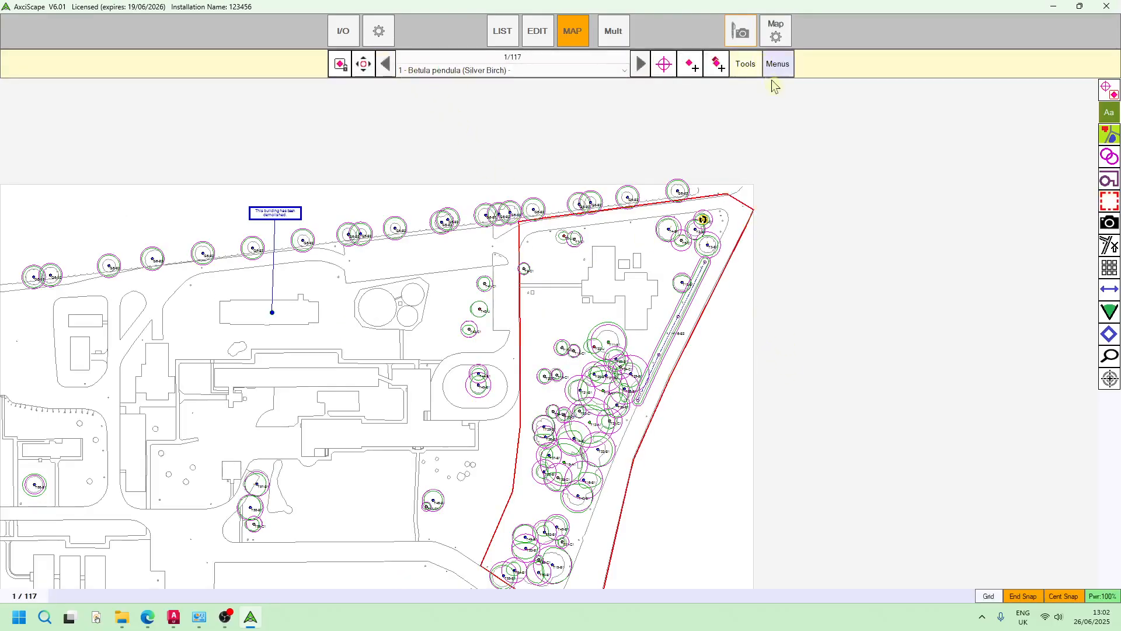
Open the canopy cover calculation to check whether any layers are assigned to it, and close it
left_click(744, 67)
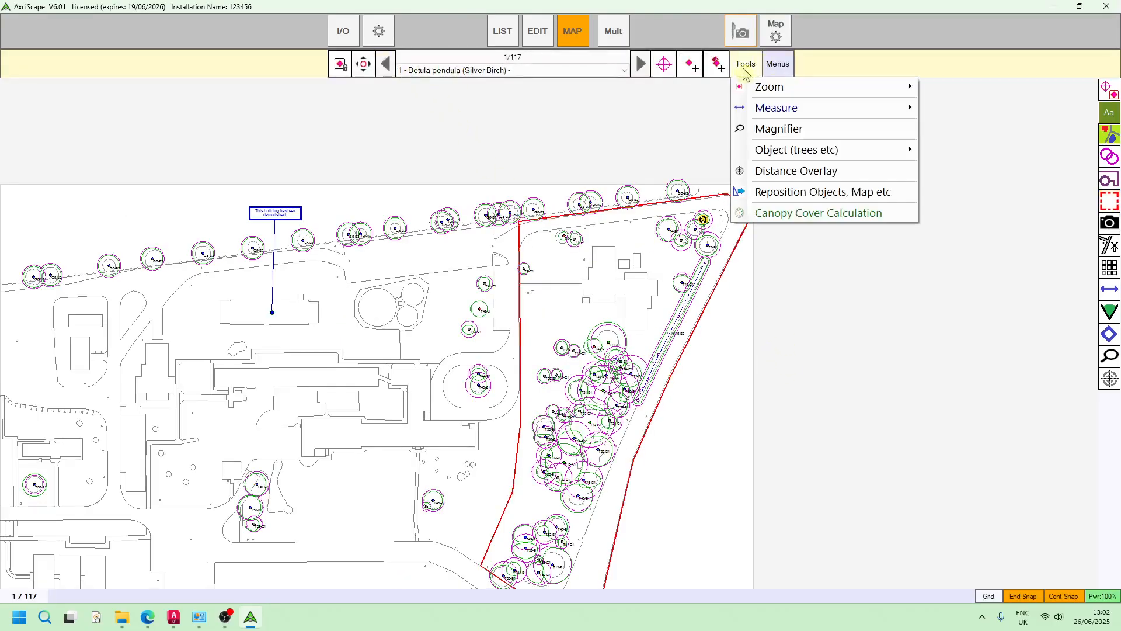
left_click(802, 213)
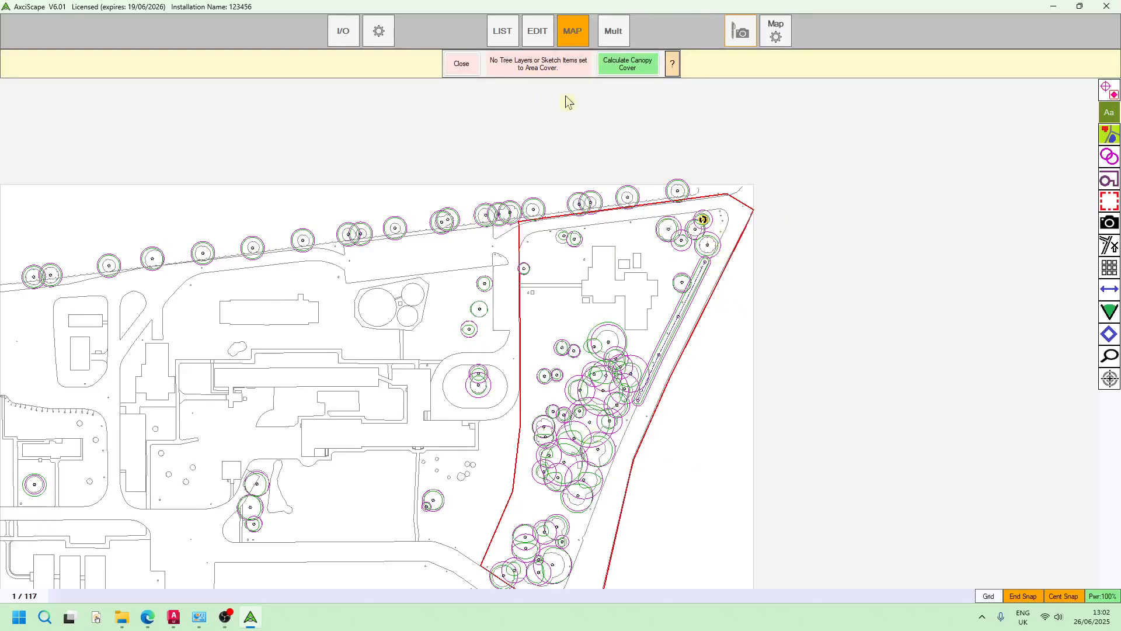
left_click(461, 63)
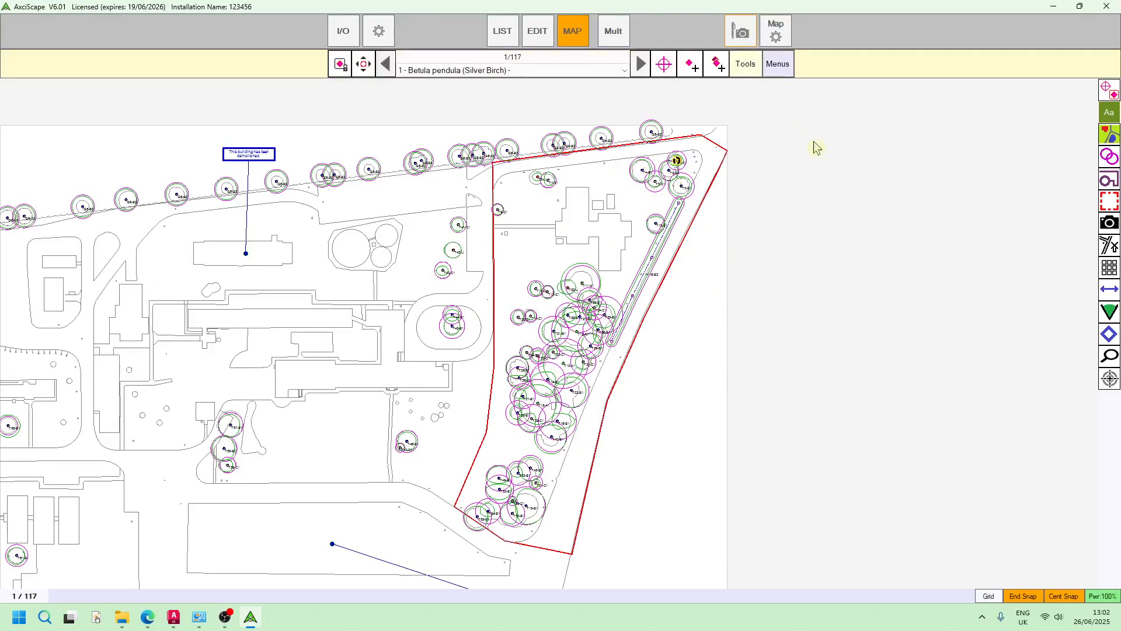
In the map settings, enable canopy cover calculation for layers Arb_Survey_Canopy_A, Arb_Survey_Canopy_B, Arb_Survey_Canopy_C and Arb_Survey_Canopy_U
left_click(785, 39)
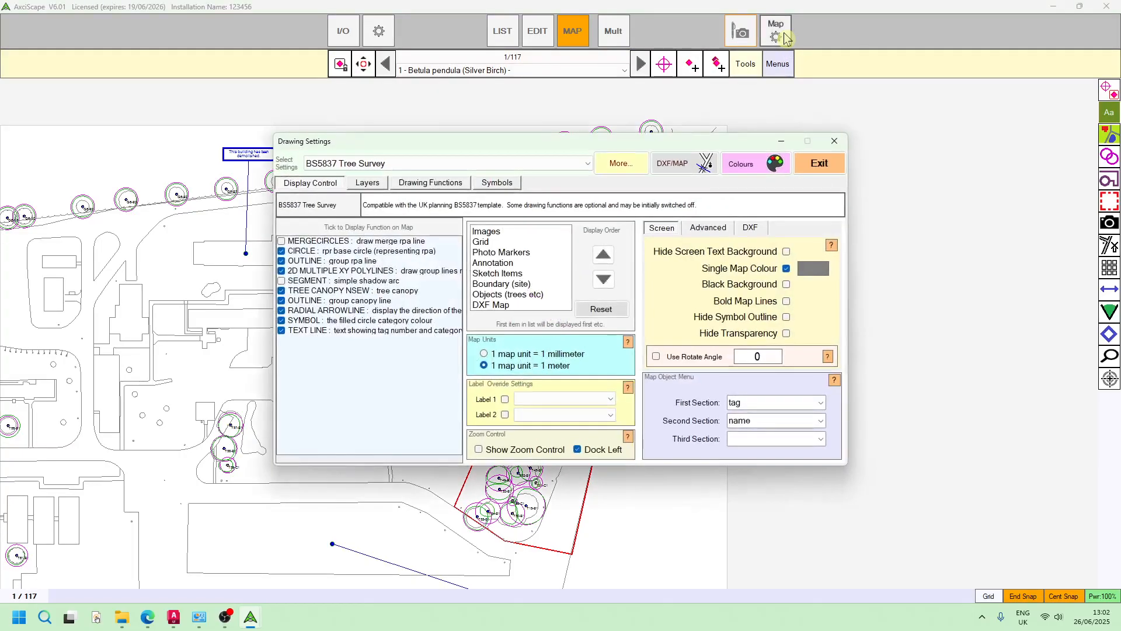
left_click(366, 185)
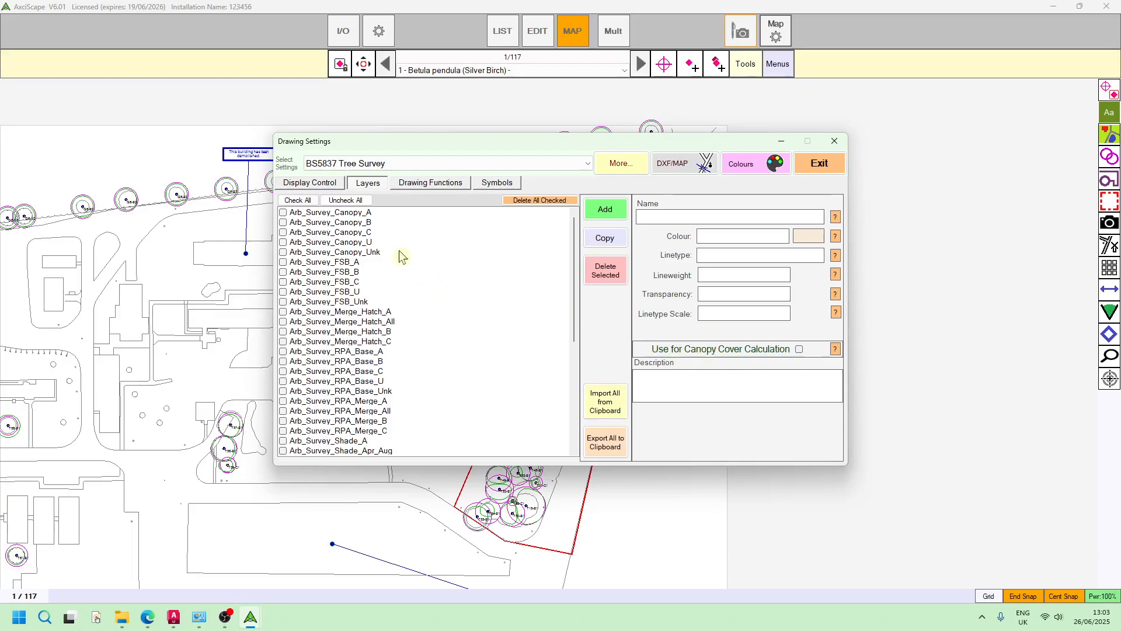
left_click(361, 213)
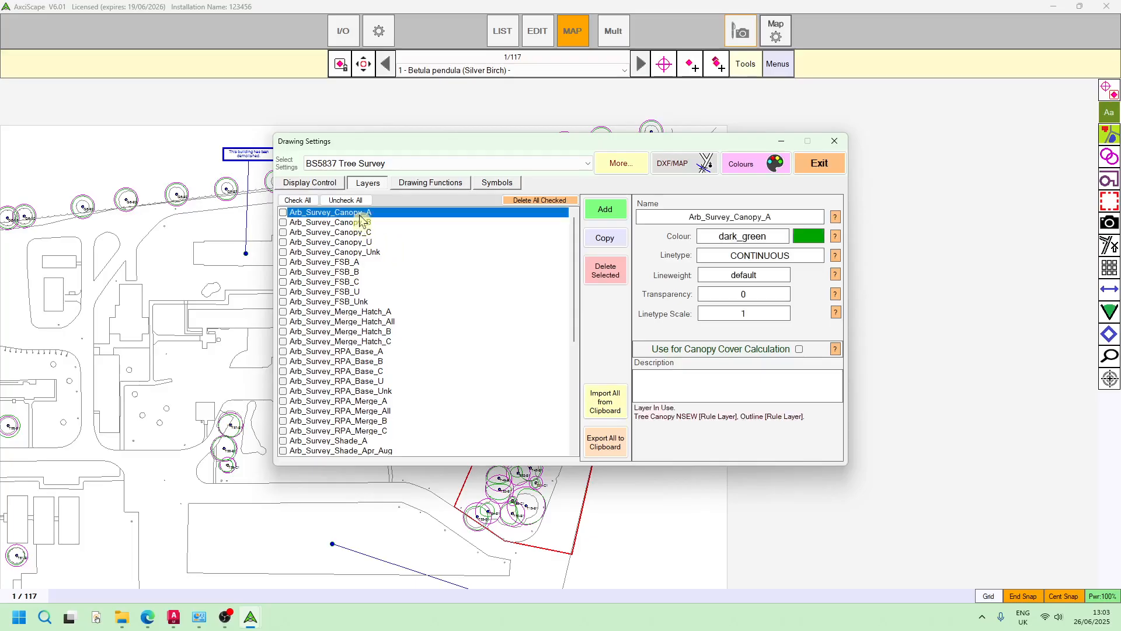
left_click(799, 350)
left_click(408, 224)
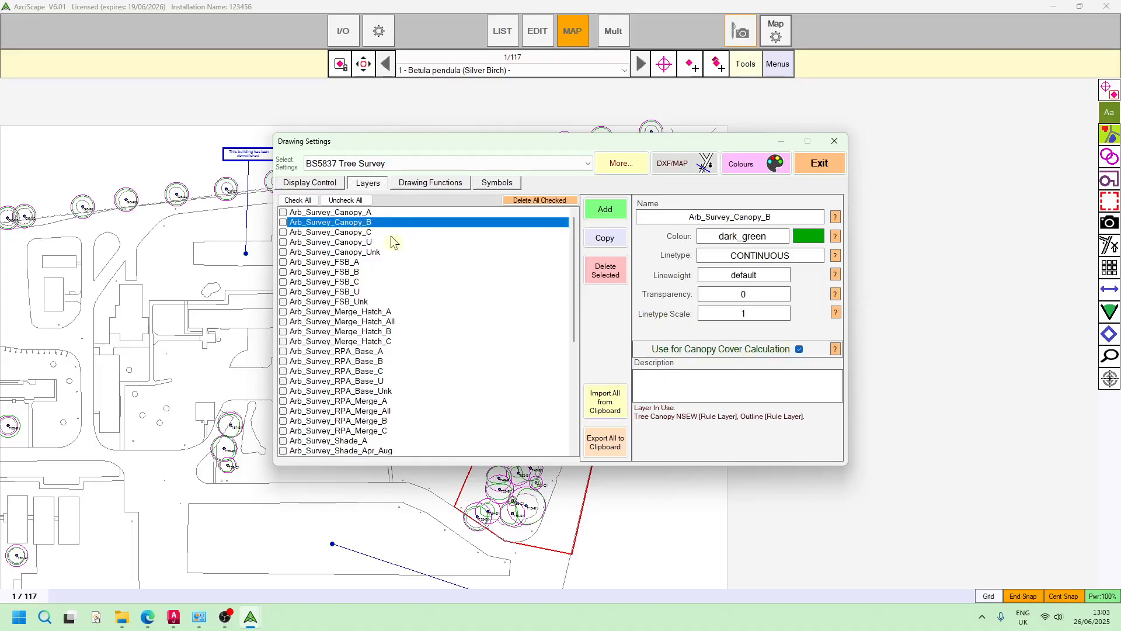
left_click(358, 233)
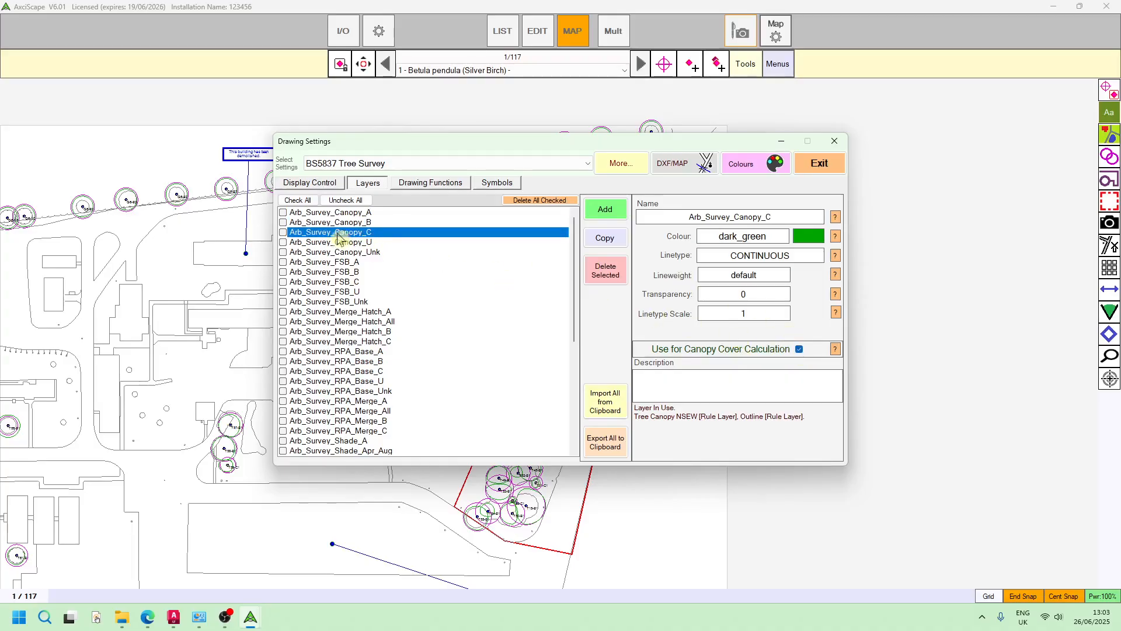
left_click(400, 244)
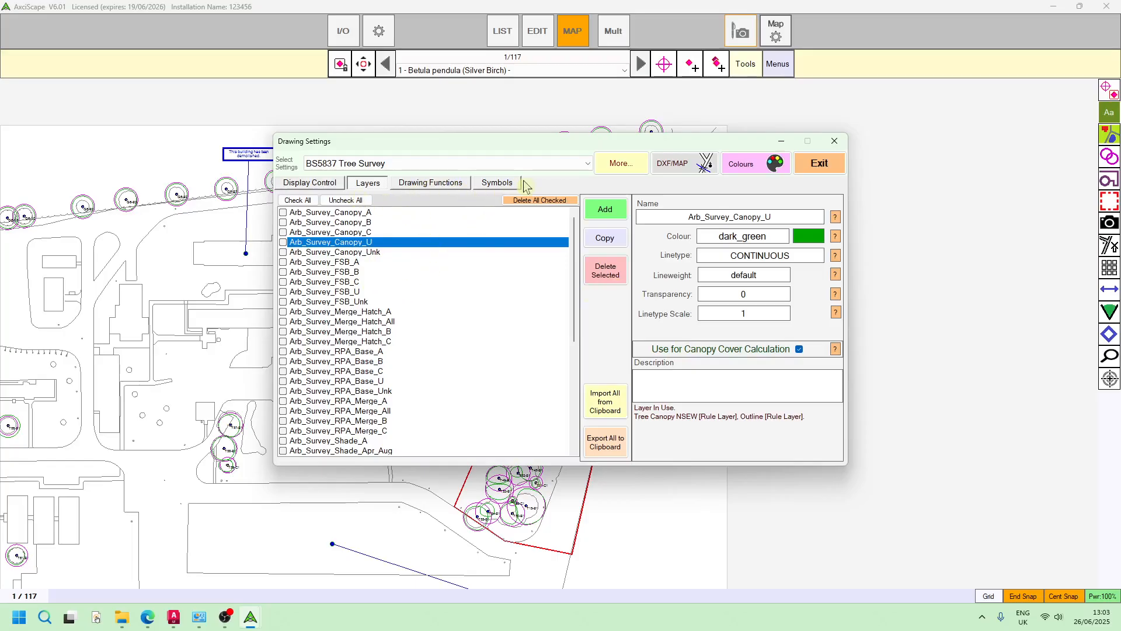
Review the Tree Canopy NSEW and group canopy Outline drawing functions against the canopy layer settings, and leave the drawing settings
left_click(432, 182)
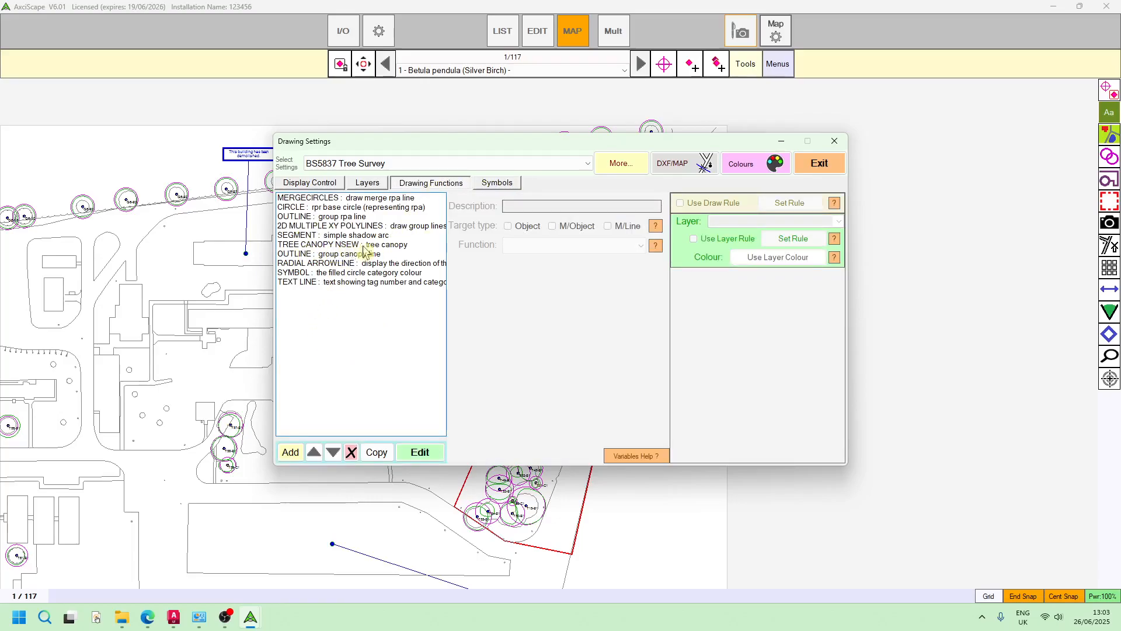
left_click(386, 245)
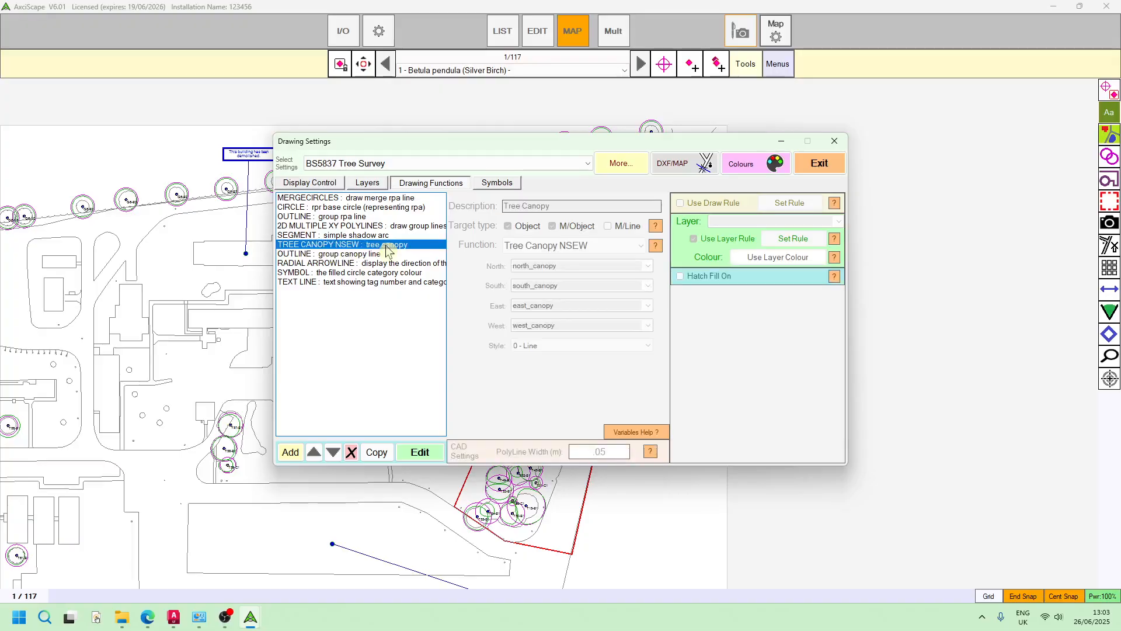
left_click(338, 255)
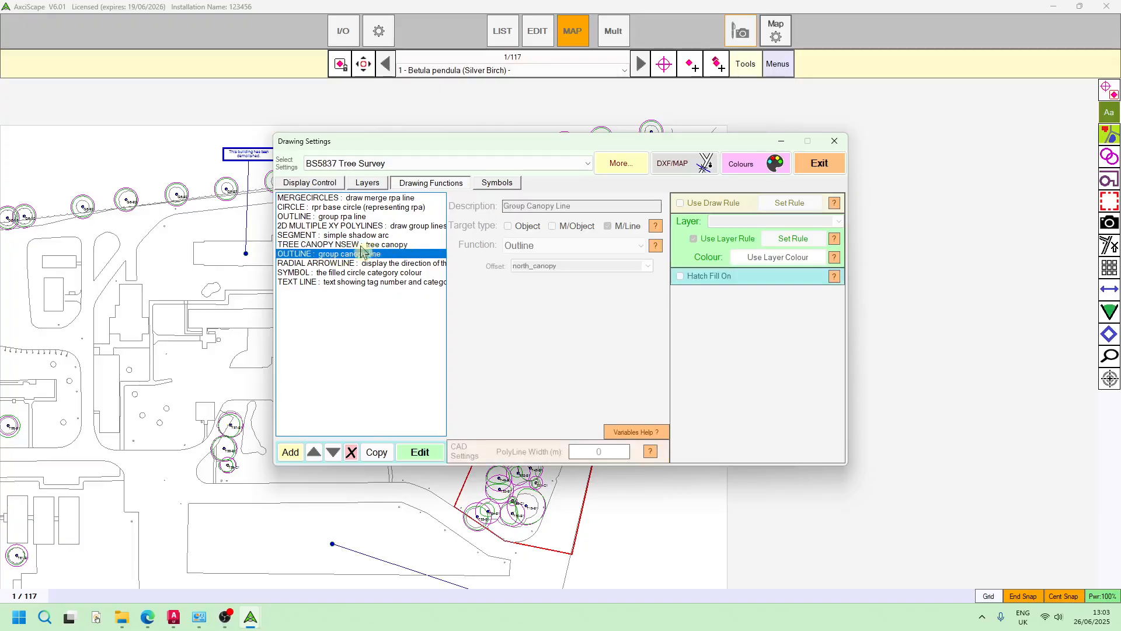
left_click(368, 183)
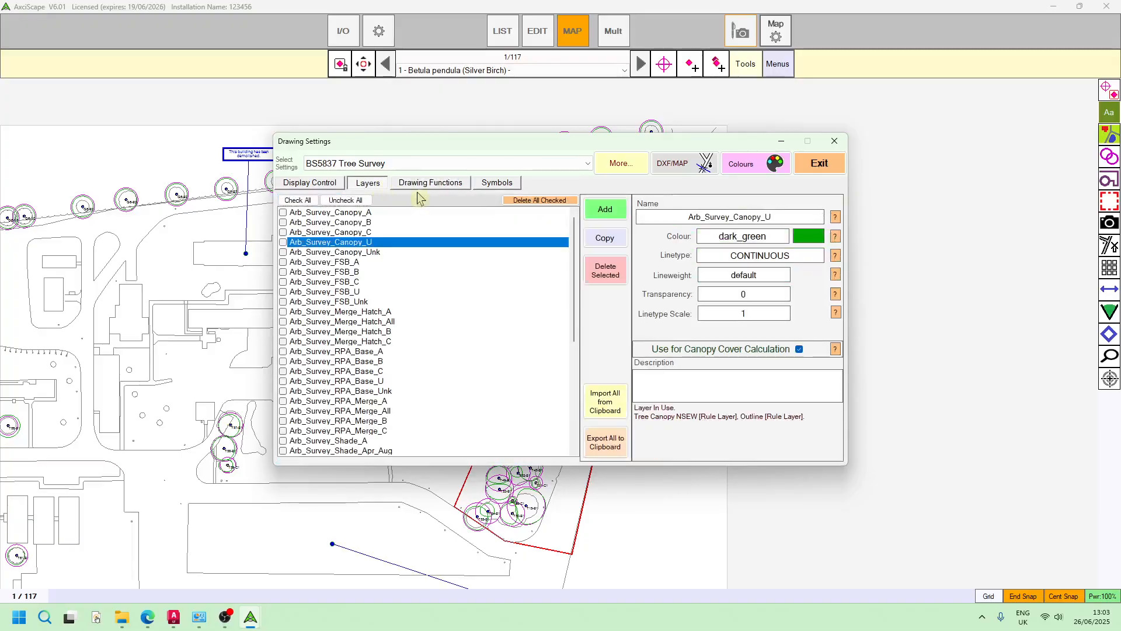
left_click(430, 182)
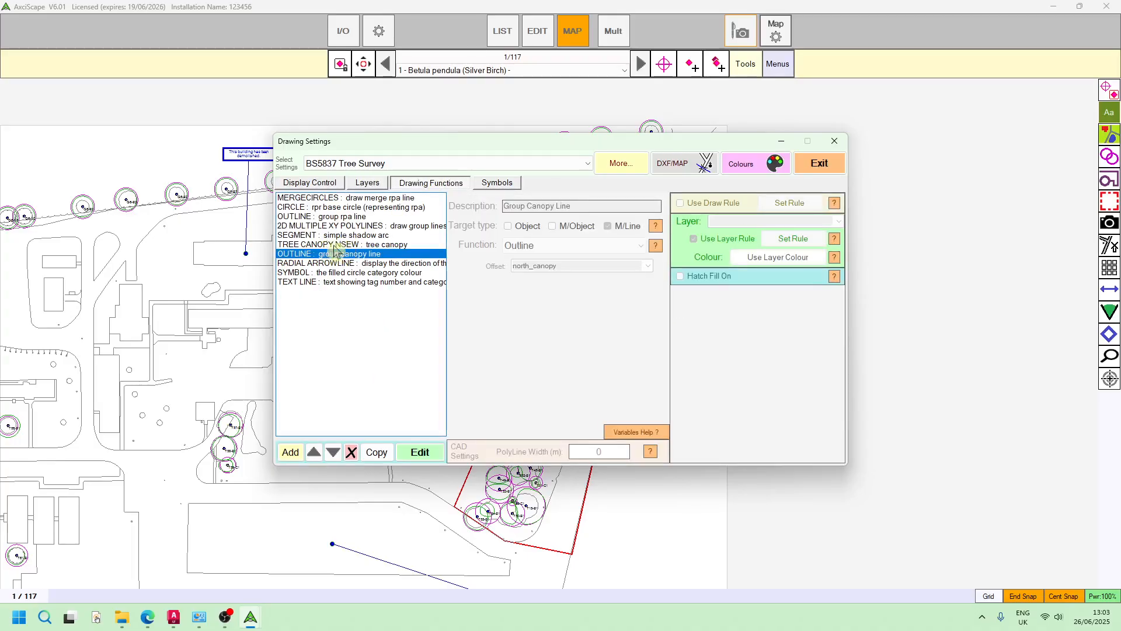
left_click(368, 183)
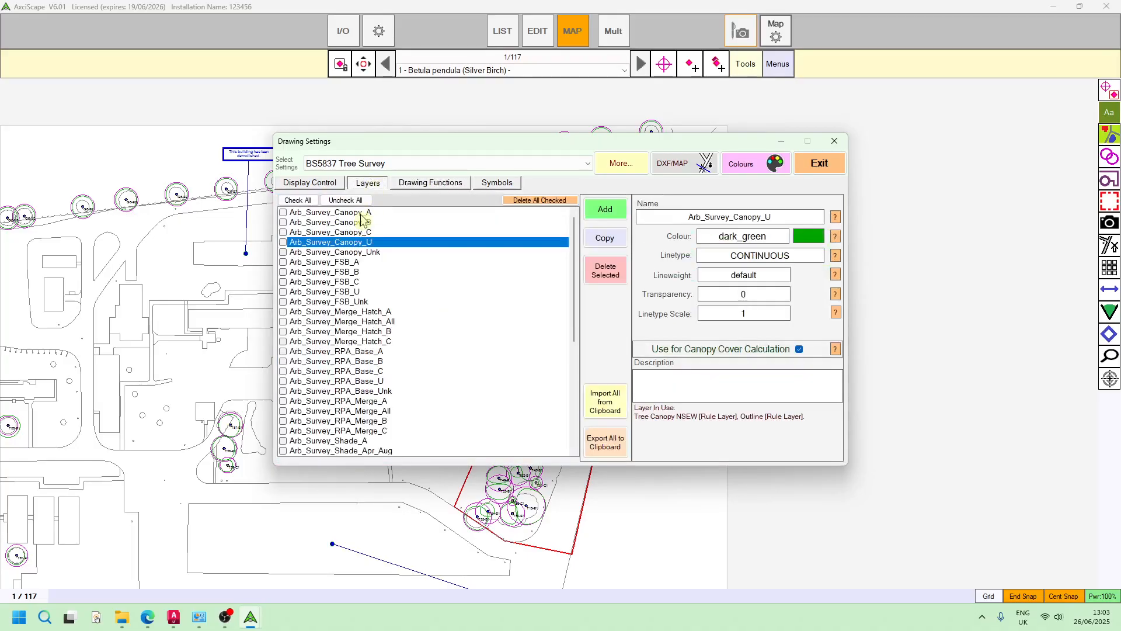
left_click(419, 186)
left_click(368, 183)
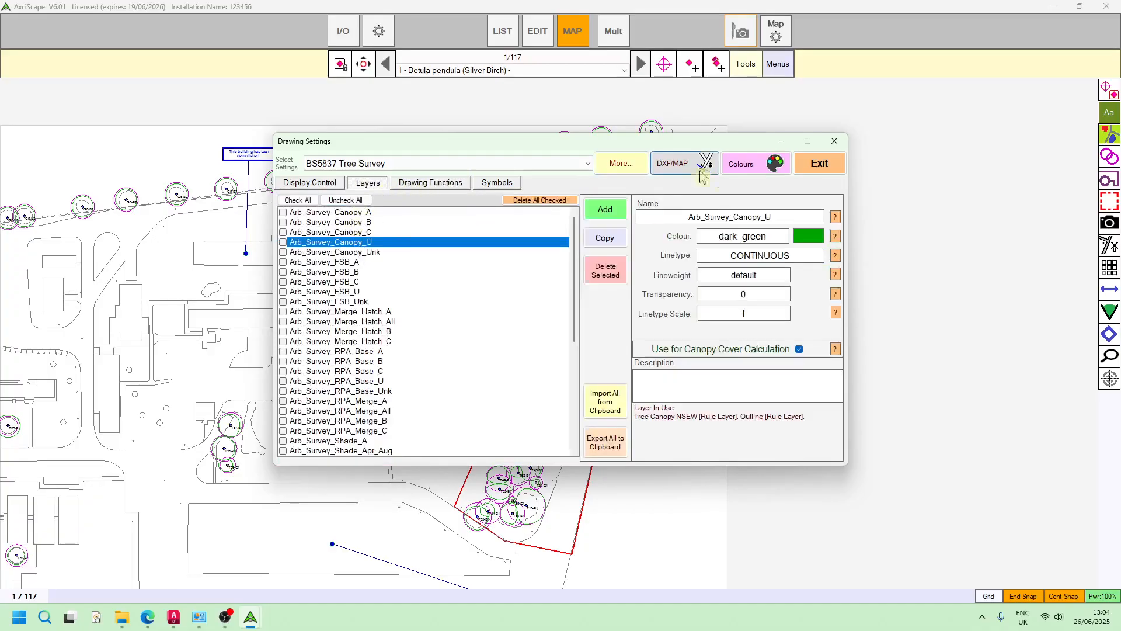
left_click(819, 164)
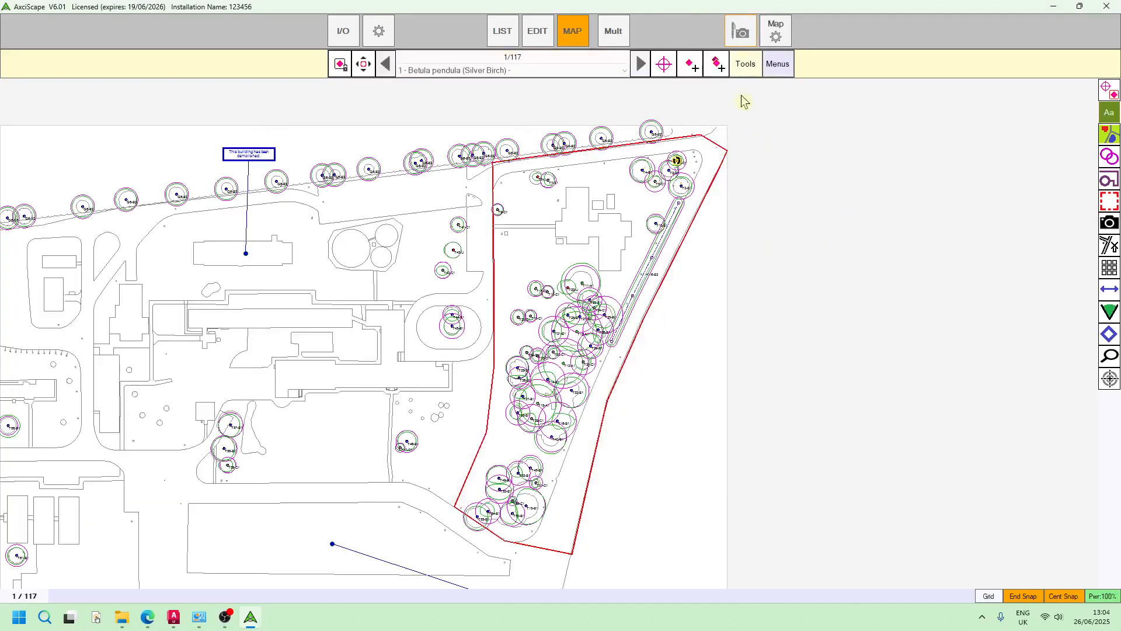
Open the canopy cover calculation and examine the shaded canopies inside the site boundary, including the hedge along the eastern side
left_click(741, 68)
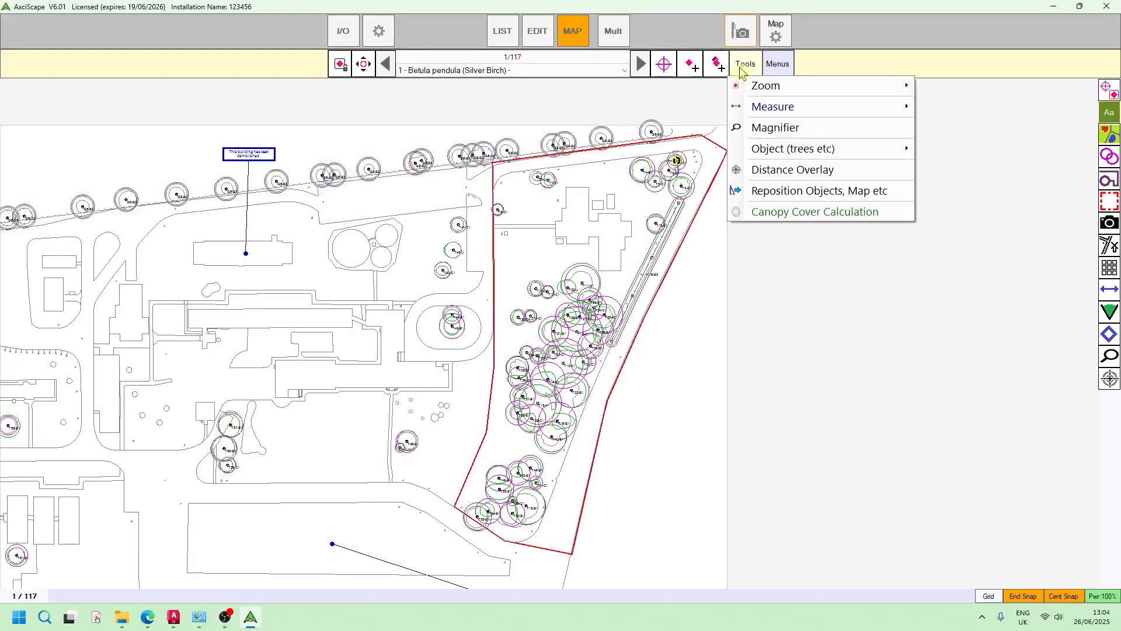
left_click(783, 210)
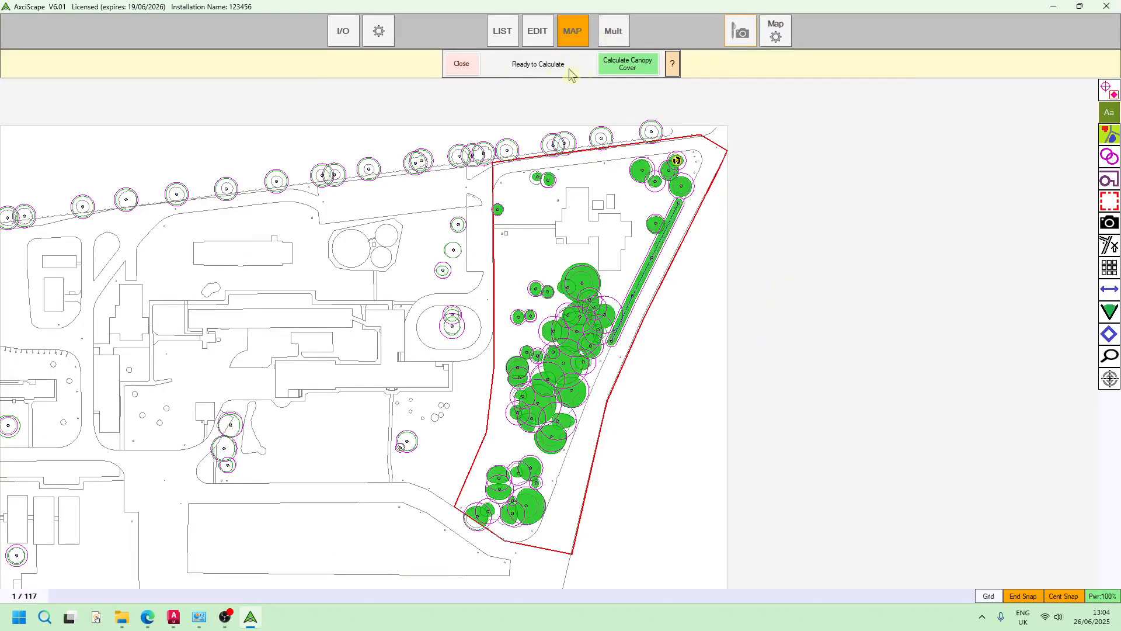
middle_click_drag(725, 350, 744, 273)
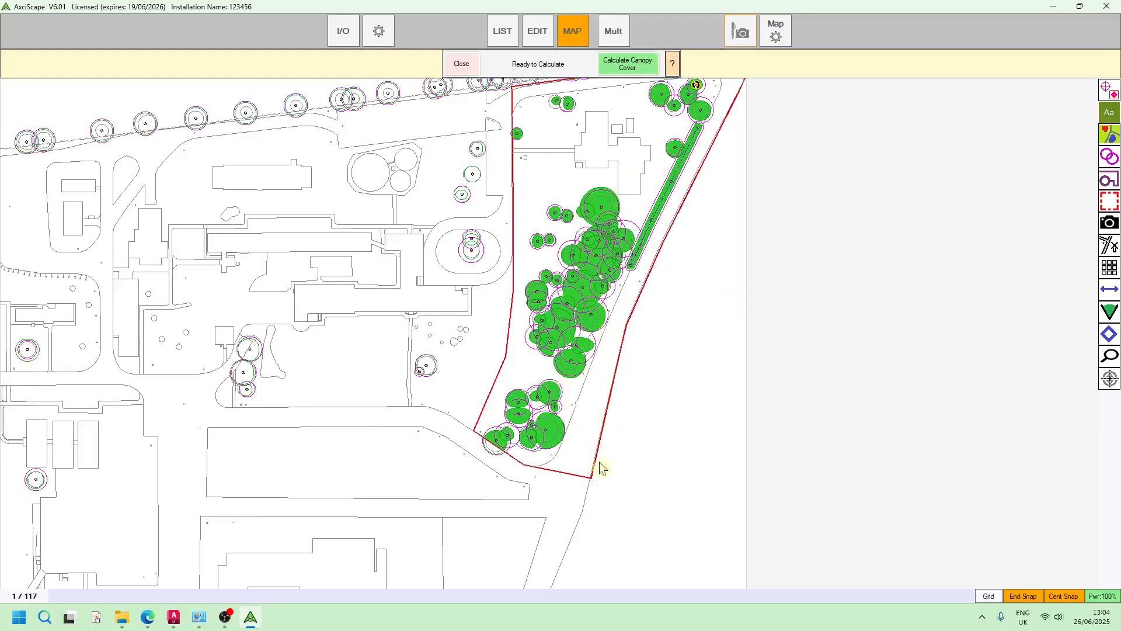
middle_click_drag(698, 369, 671, 497)
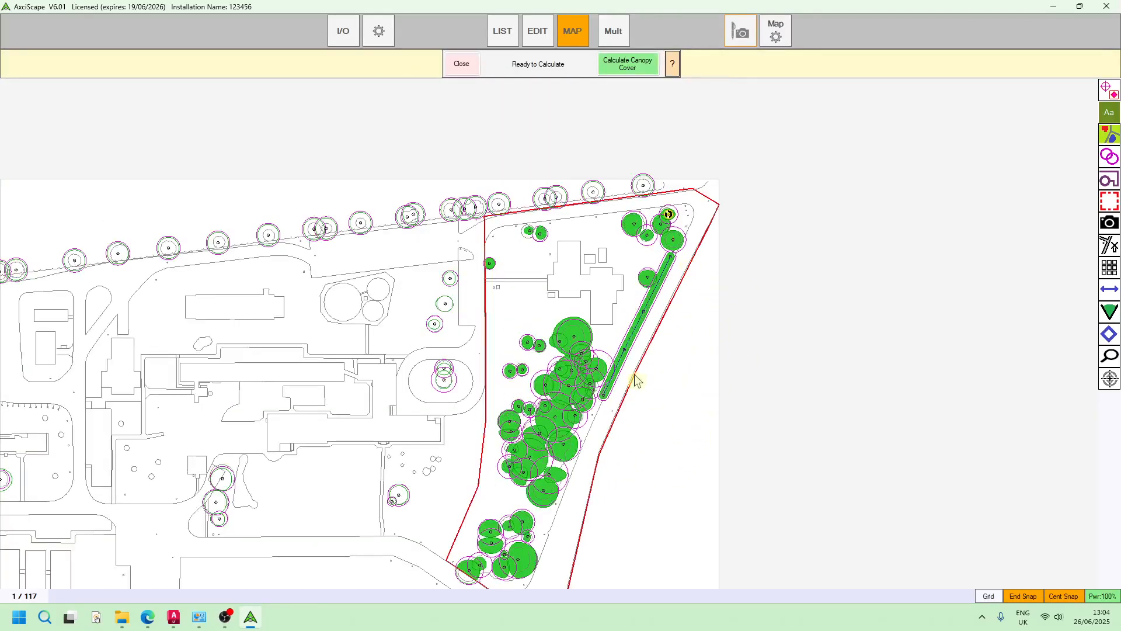
scroll(669, 343, "up", 3)
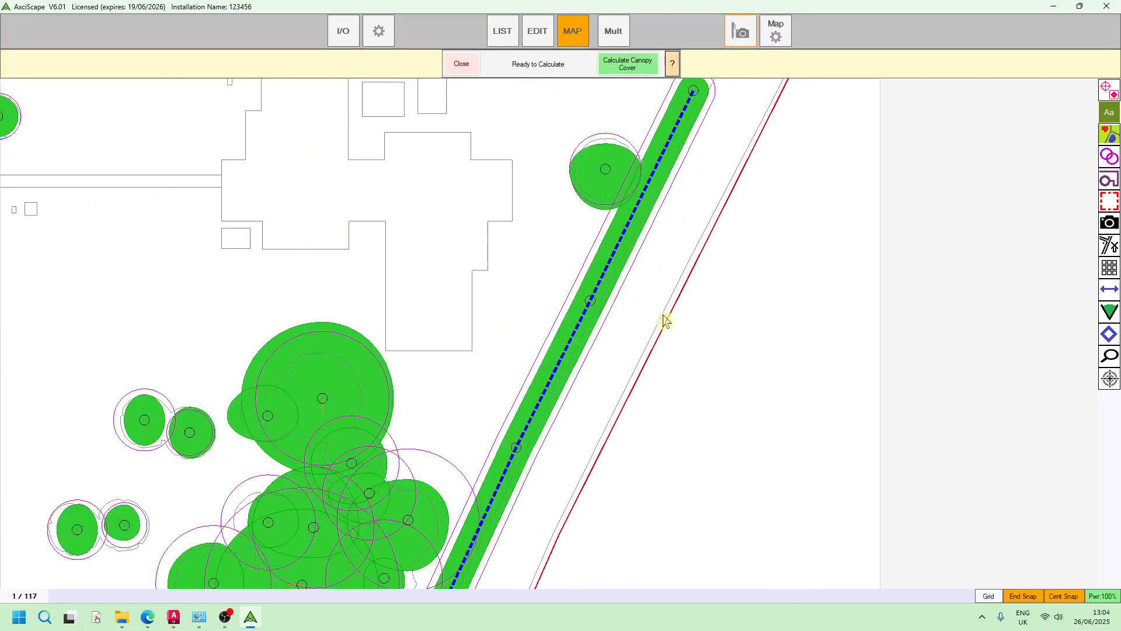
scroll(649, 302, "down", 2)
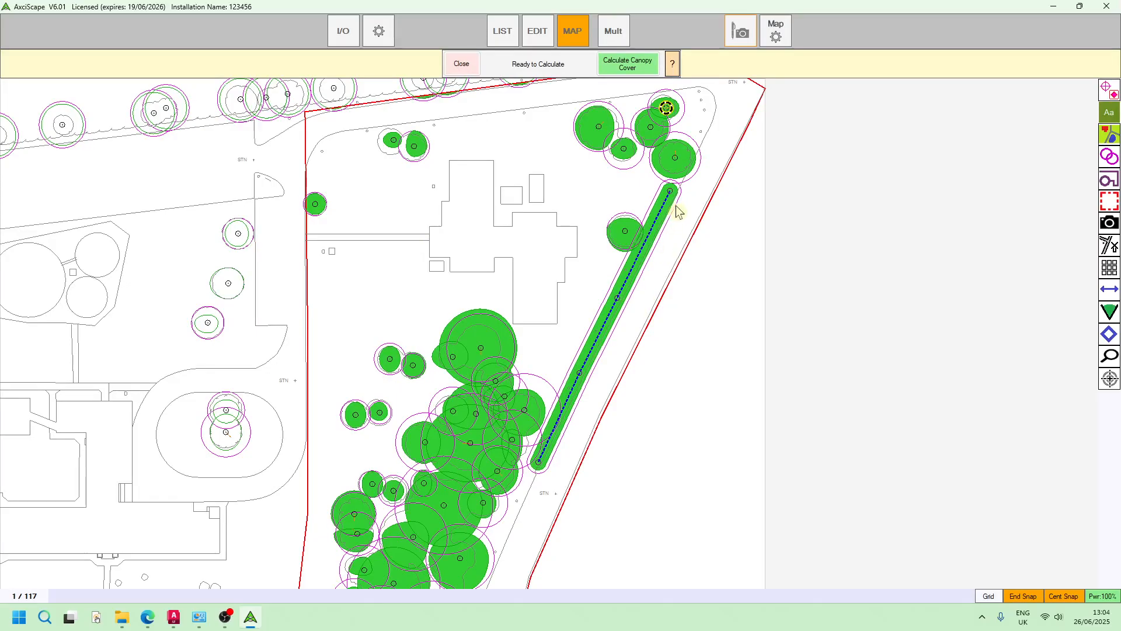
scroll(677, 210, "up", 2)
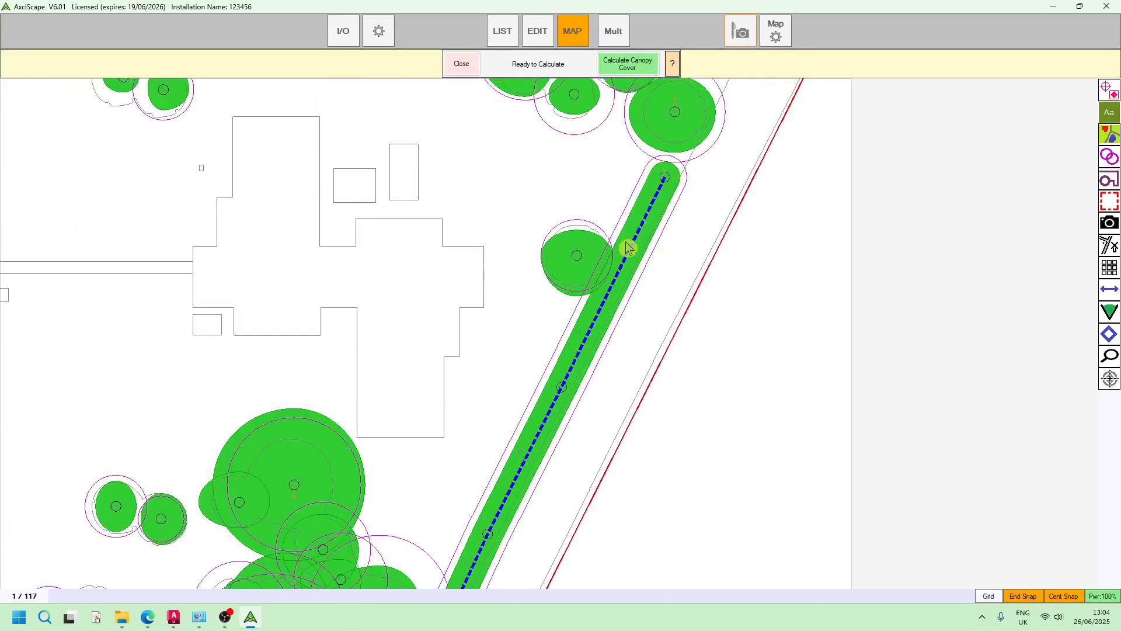
scroll(562, 377, "up", 1)
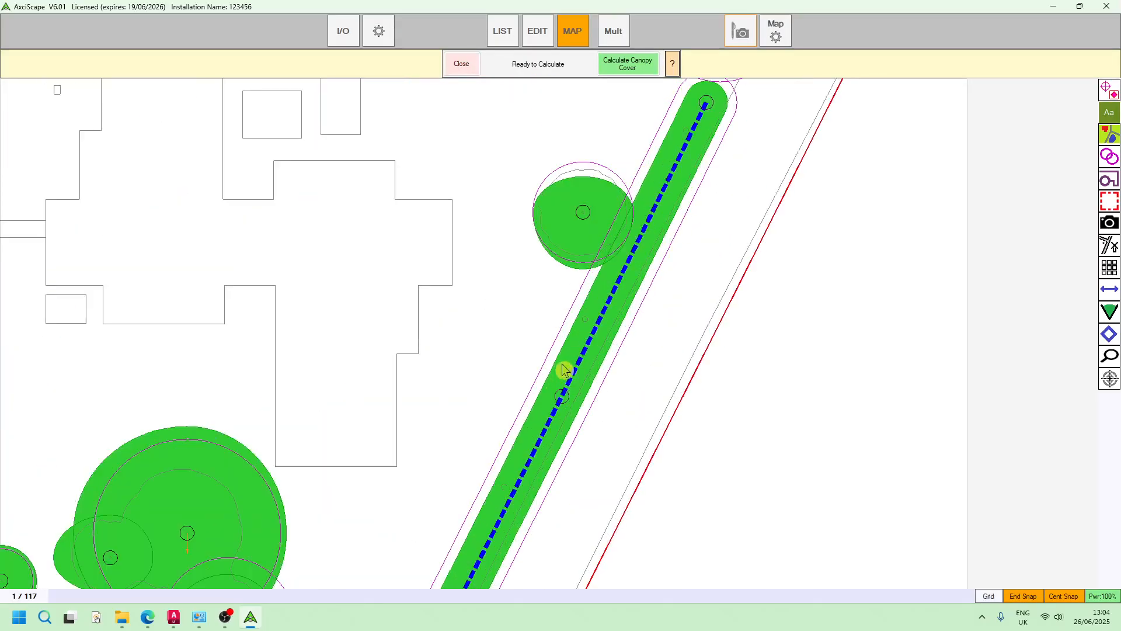
scroll(560, 408, "down", 3)
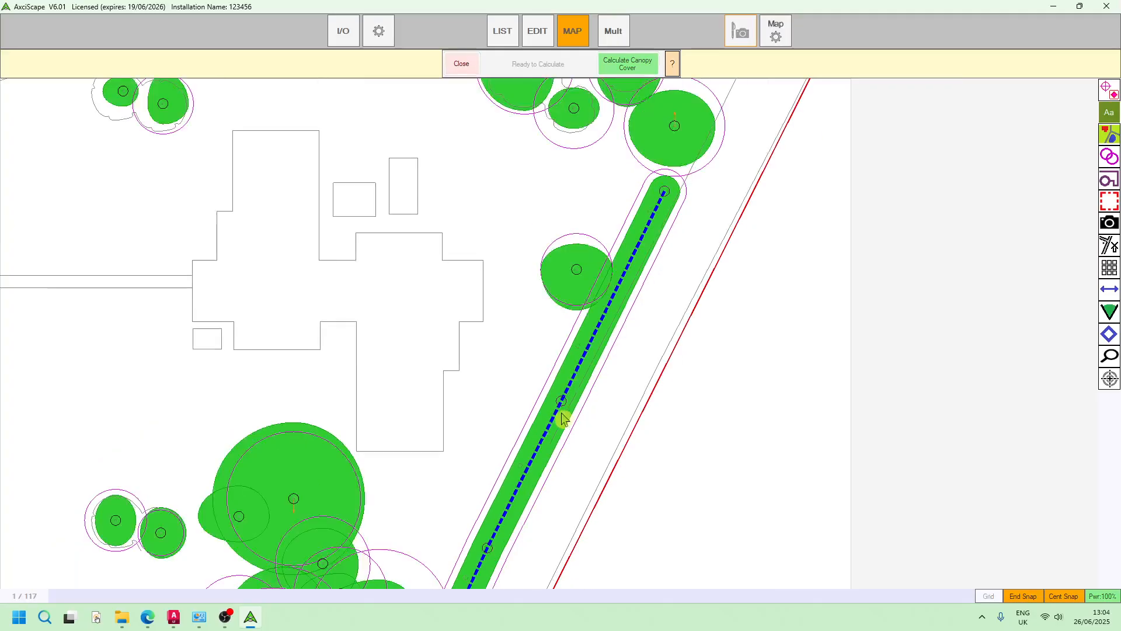
scroll(588, 406, "up", 1)
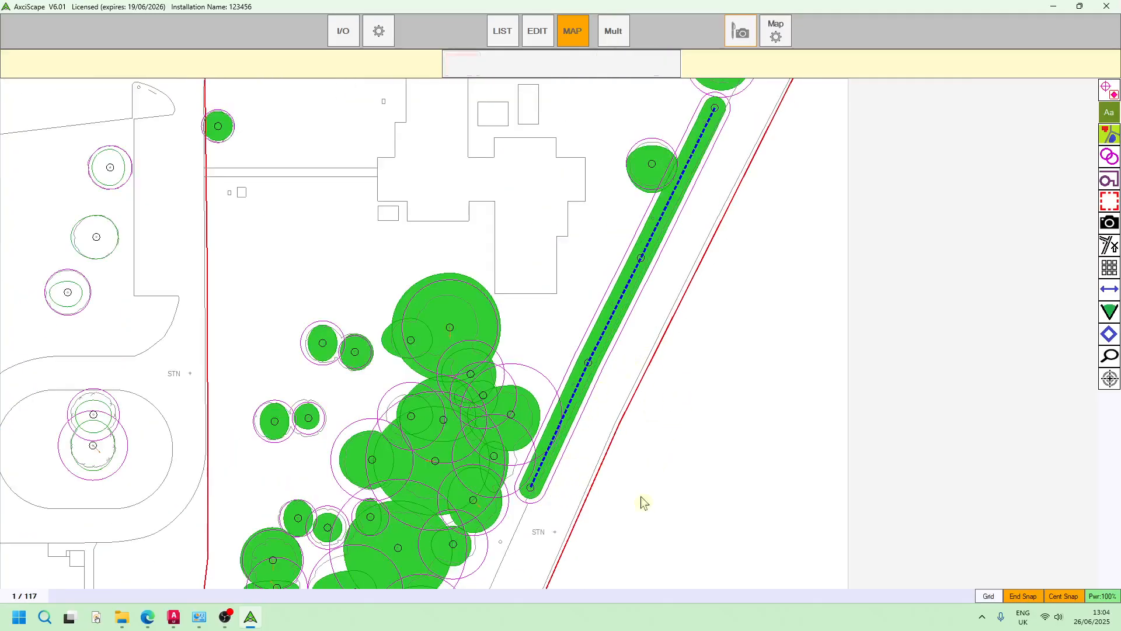
Inspect how the northern and western site boundary clips the shaded tree canopies, and view the whole site
left_click_drag(688, 374, 640, 496)
left_click_drag(731, 313, 689, 439)
scroll(463, 190, "up", 3)
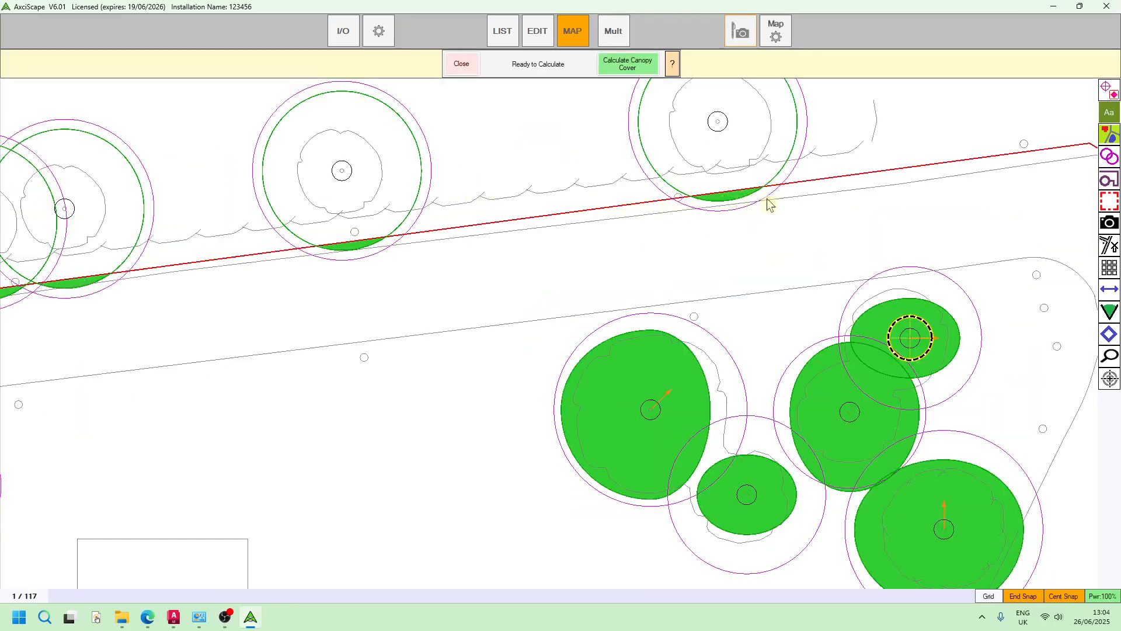
scroll(841, 197, "down", 3)
scroll(811, 187, "up", 5)
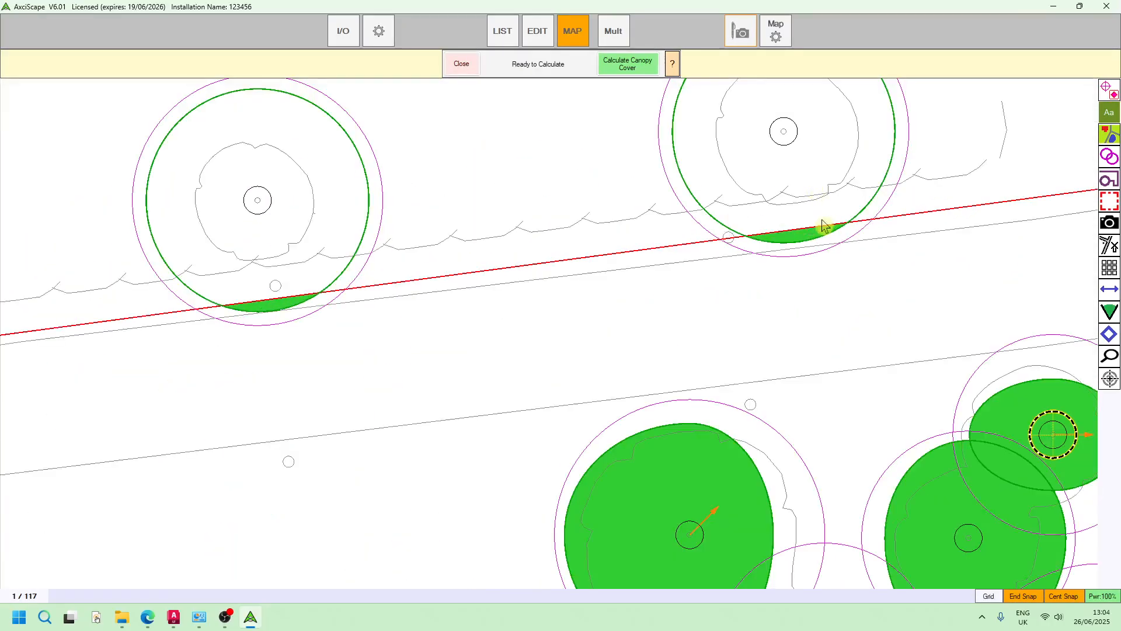
scroll(806, 240, "down", 2)
left_click_drag(573, 302, 555, 289)
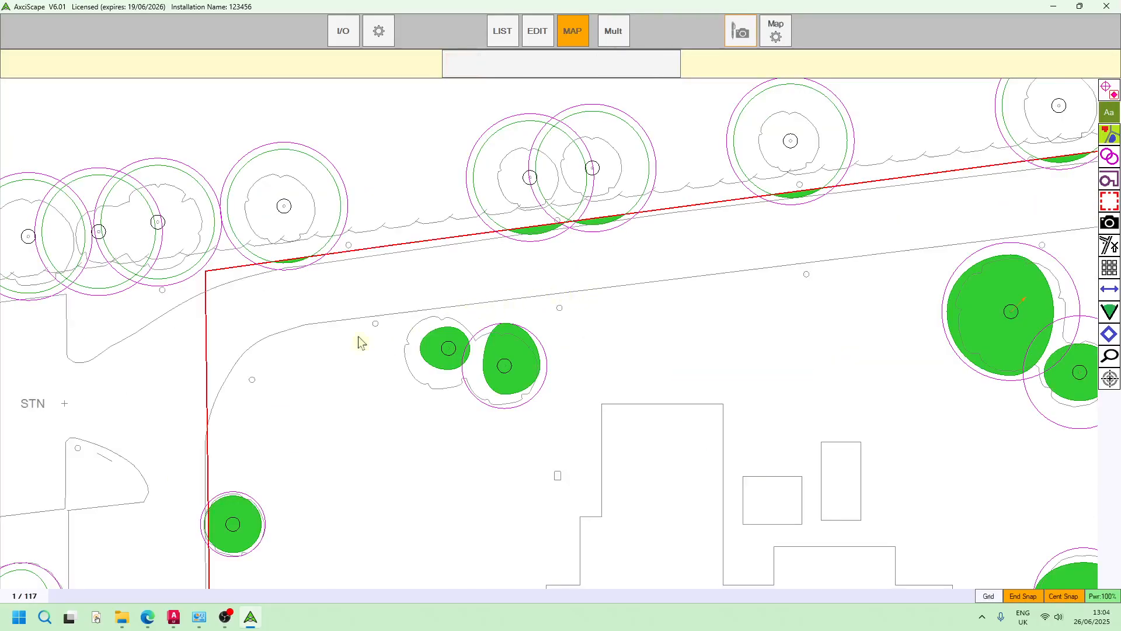
left_click_drag(257, 459, 378, 371)
left_click_drag(424, 489, 428, 348)
scroll(343, 339, "up", 2)
scroll(354, 292, "down", 6)
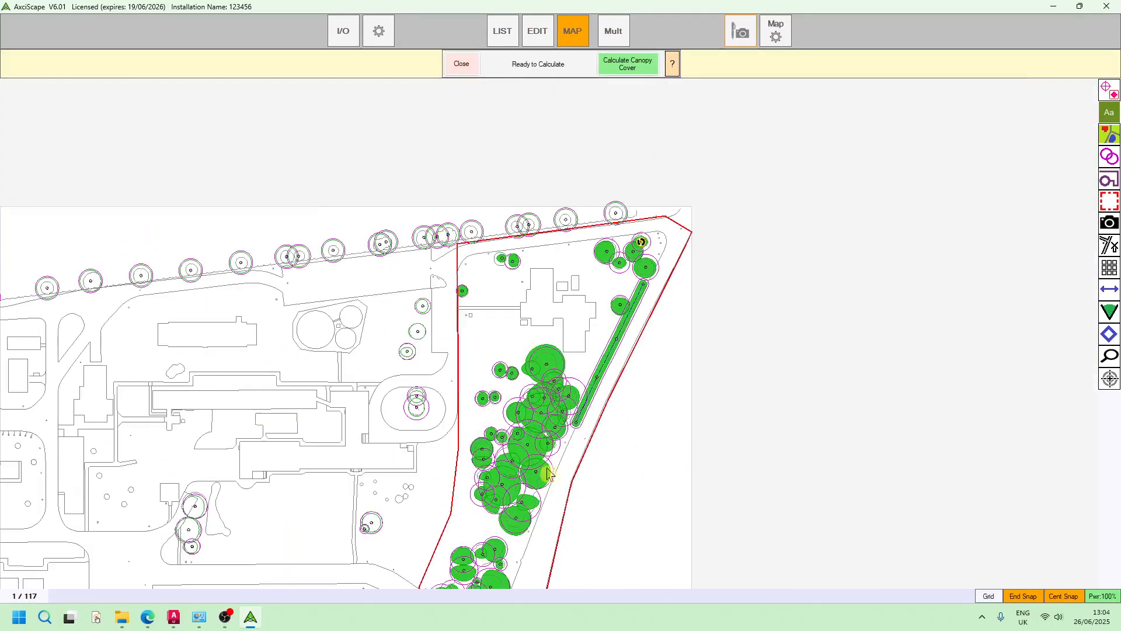
scroll(515, 453, "up", 1)
scroll(452, 432, "up", 4)
scroll(526, 417, "down", 5)
left_click_drag(812, 236, 711, 349)
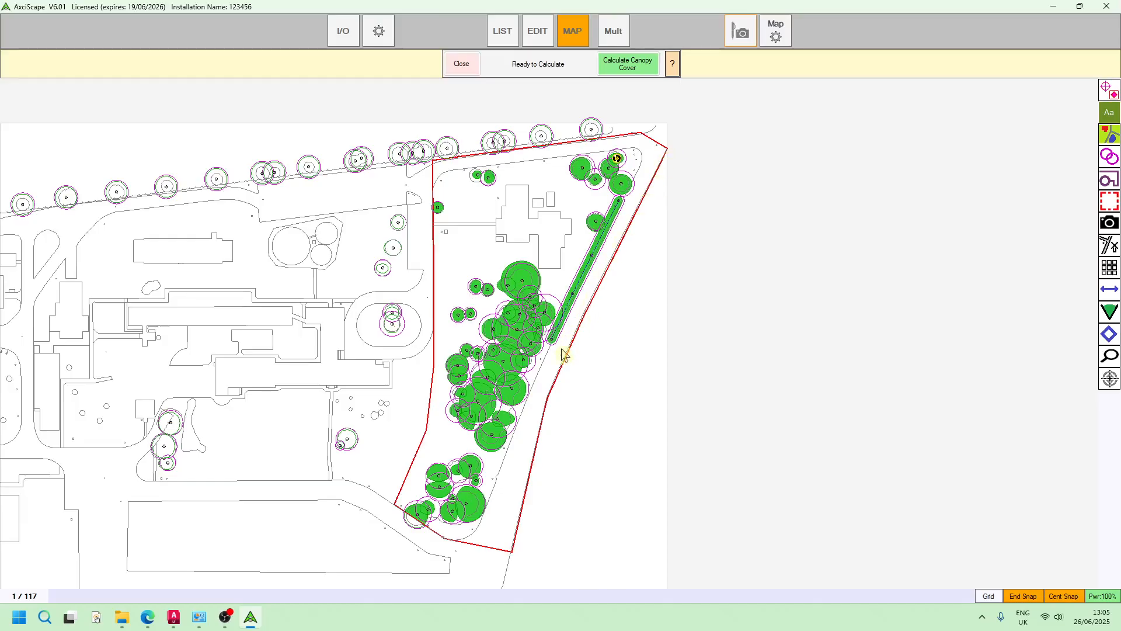
Start a multiple line sketch outside the south-east site corner and plot six points northwards just inside the eastern boundary
left_click(1110, 184)
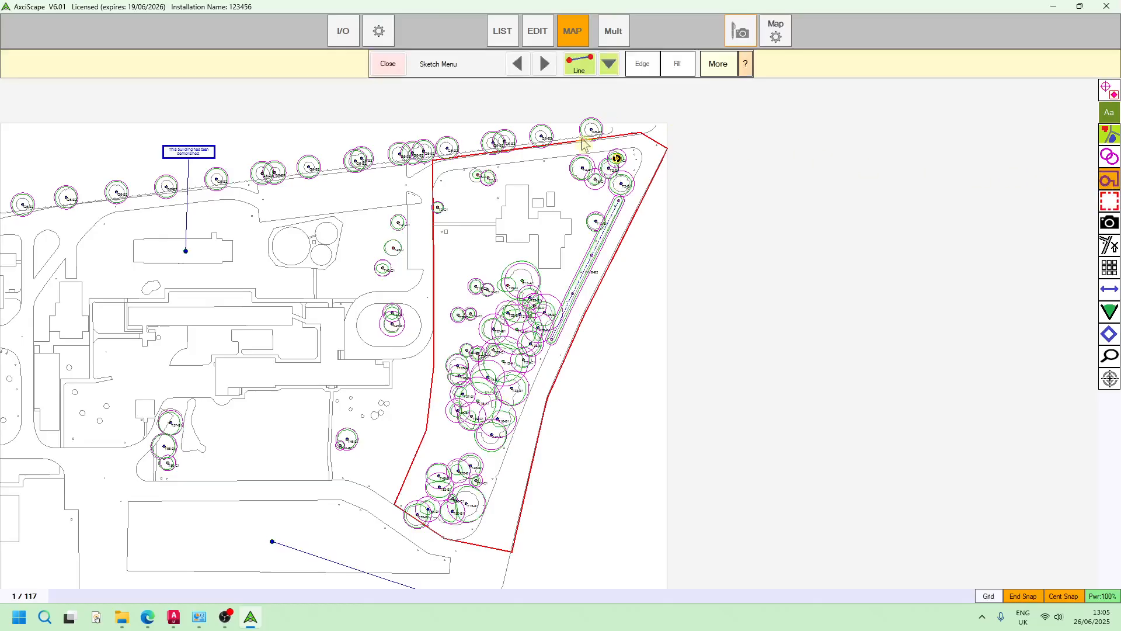
left_click(577, 67)
middle_click_drag(538, 581, 551, 418)
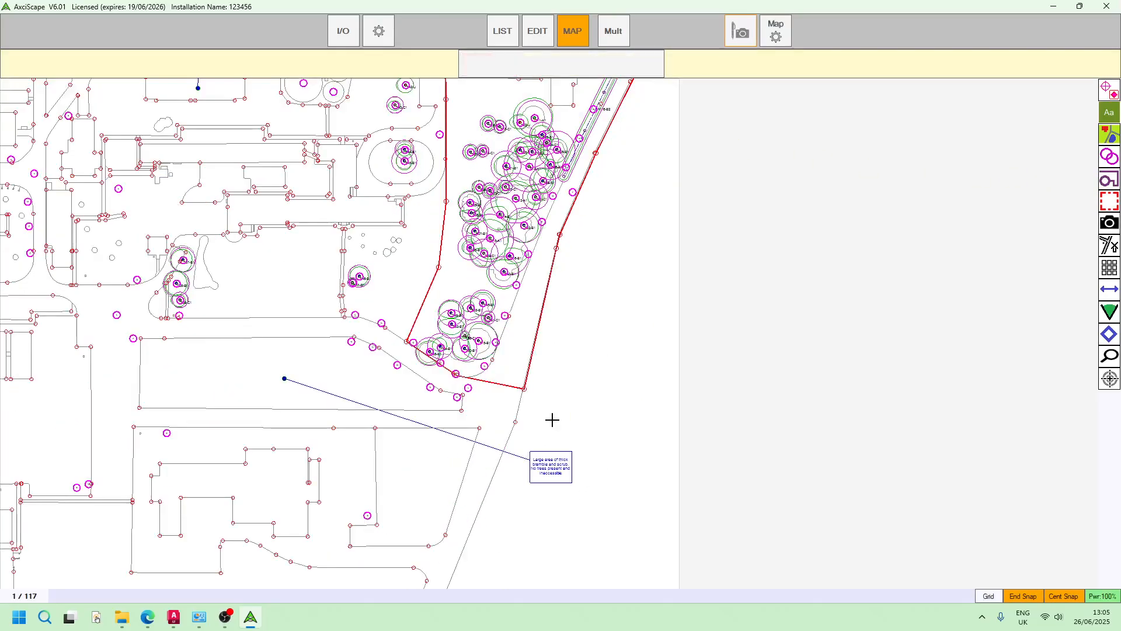
scroll(551, 418, "up", 1)
left_click(550, 369)
left_click(529, 352)
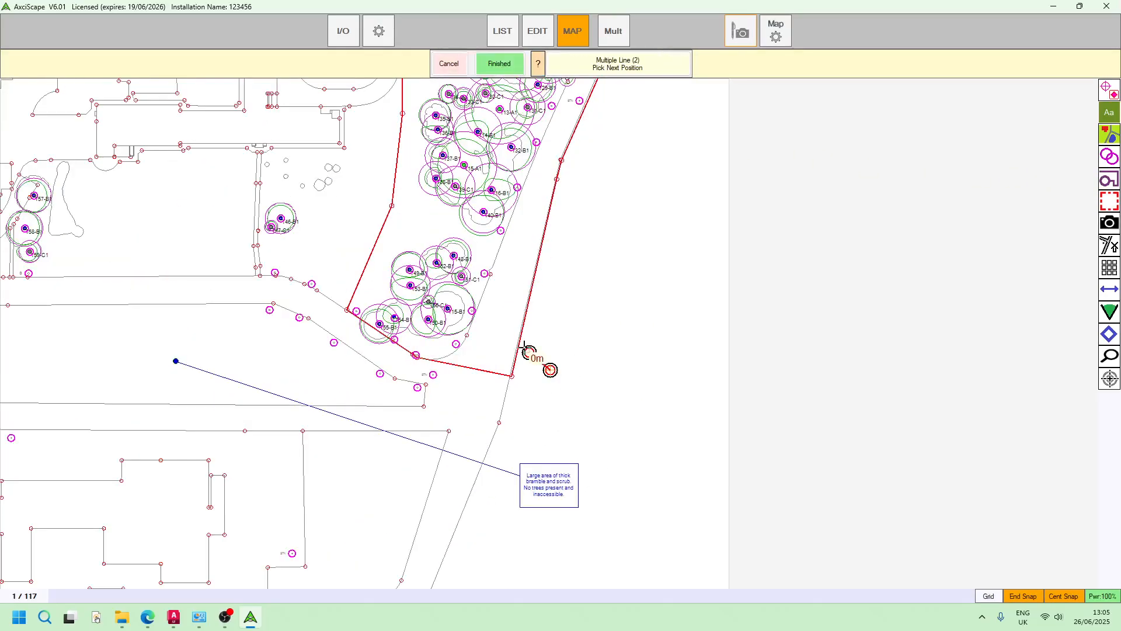
left_click(511, 323)
left_click(526, 268)
left_click(536, 217)
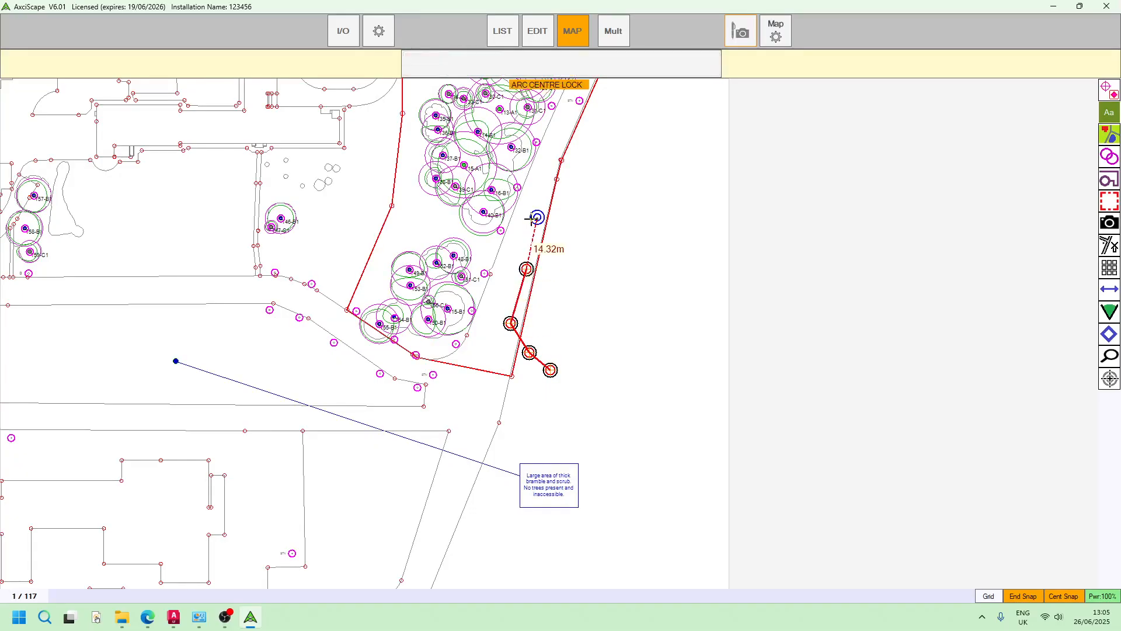
left_click(542, 176)
Continue the line northwards past hedge H116-B2, crossing the eastern boundary, to a point beside the site's north-east corner
middle_click_drag(665, 205, 620, 370)
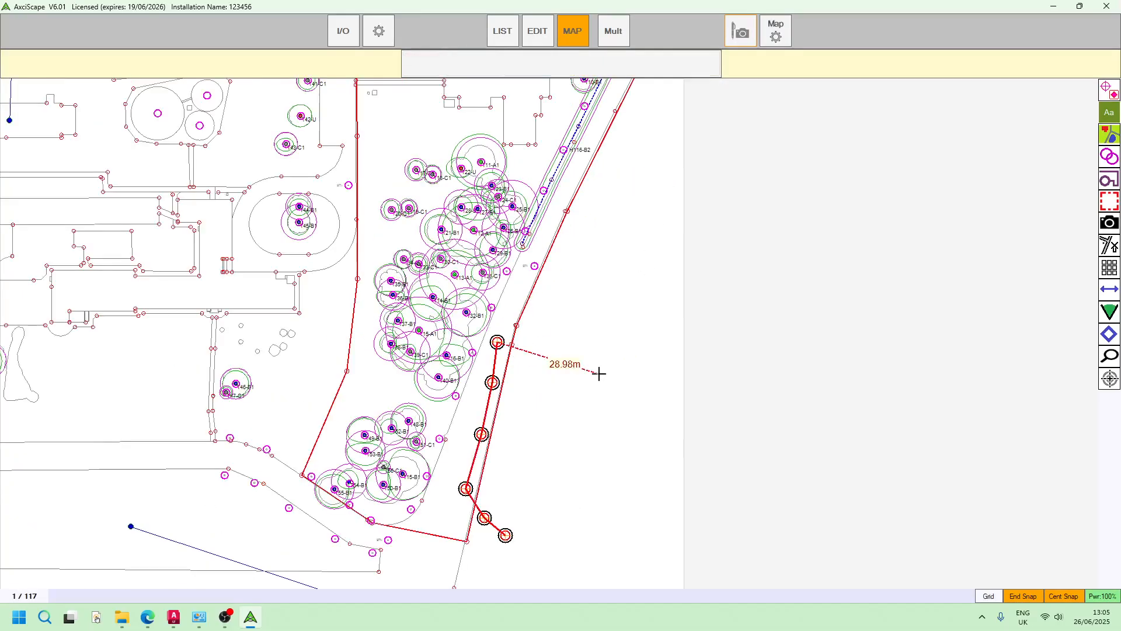
left_click(551, 228)
left_click(591, 139)
middle_click_drag(640, 138, 590, 286)
left_click(598, 245)
left_click(614, 209)
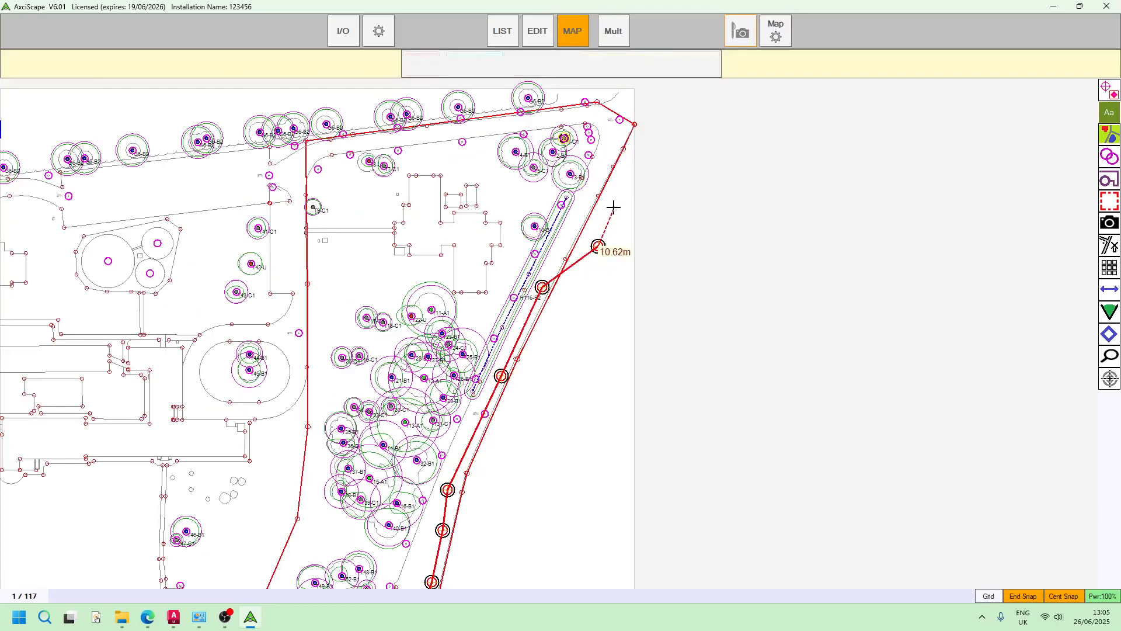
left_click(608, 152)
left_click(632, 105)
Carry the line around the open area east of the site back towards its southern start, and close it into a polygon
middle_click_drag(696, 109, 701, 183)
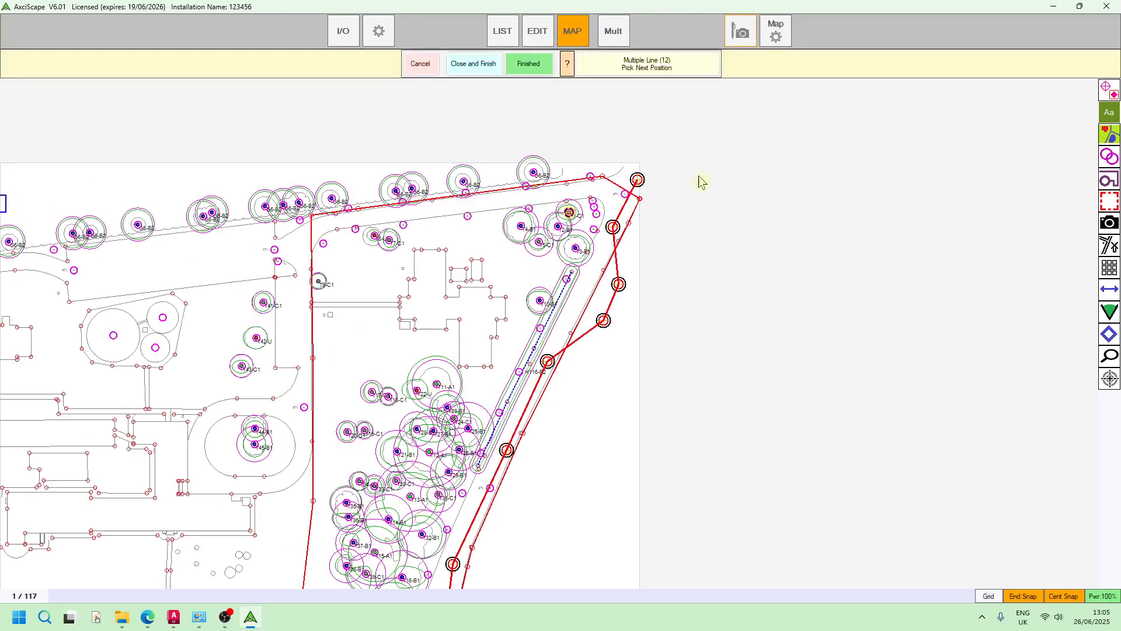
left_click(688, 167)
scroll(717, 217, "down", 2)
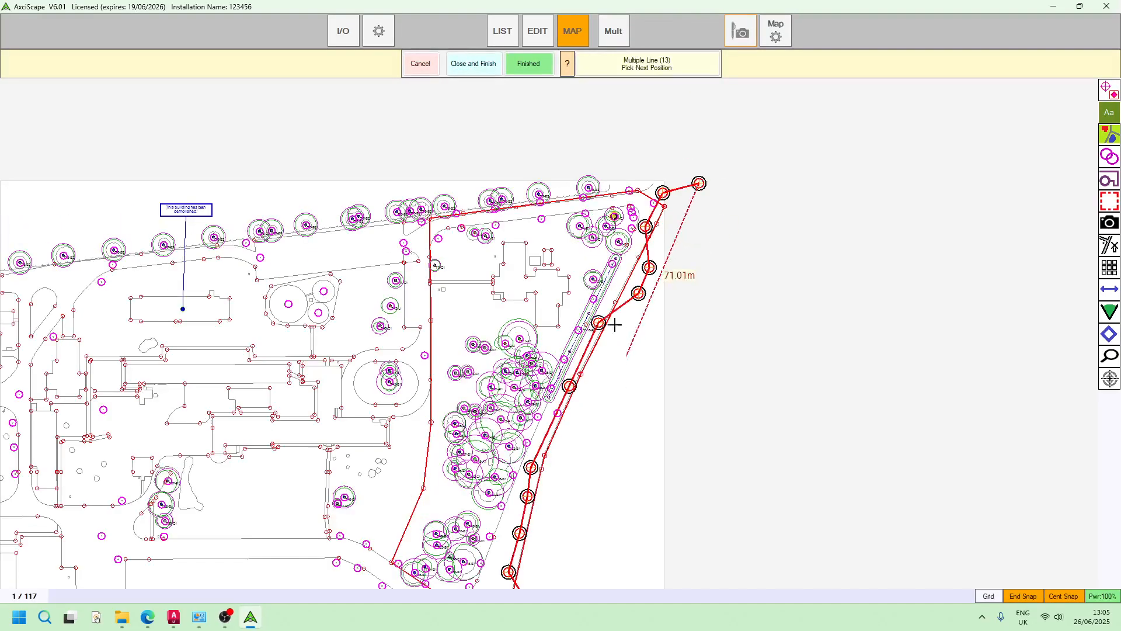
middle_click_drag(702, 343, 687, 273)
left_click(707, 314)
left_click(644, 508)
middle_click_drag(598, 534, 650, 411)
left_click(610, 417)
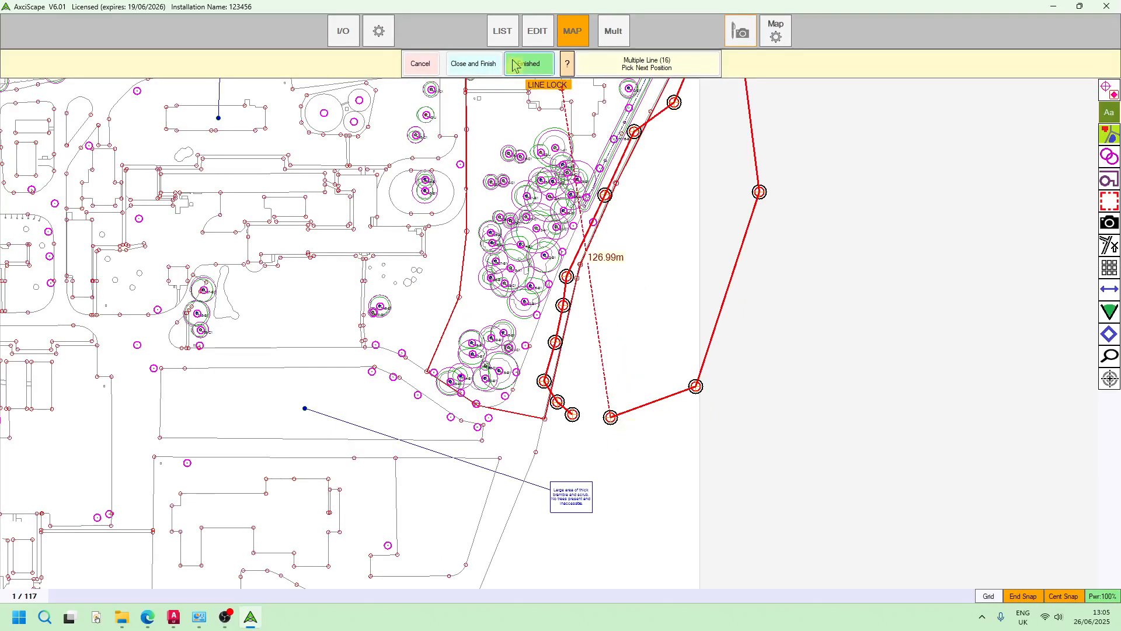
left_click(473, 64)
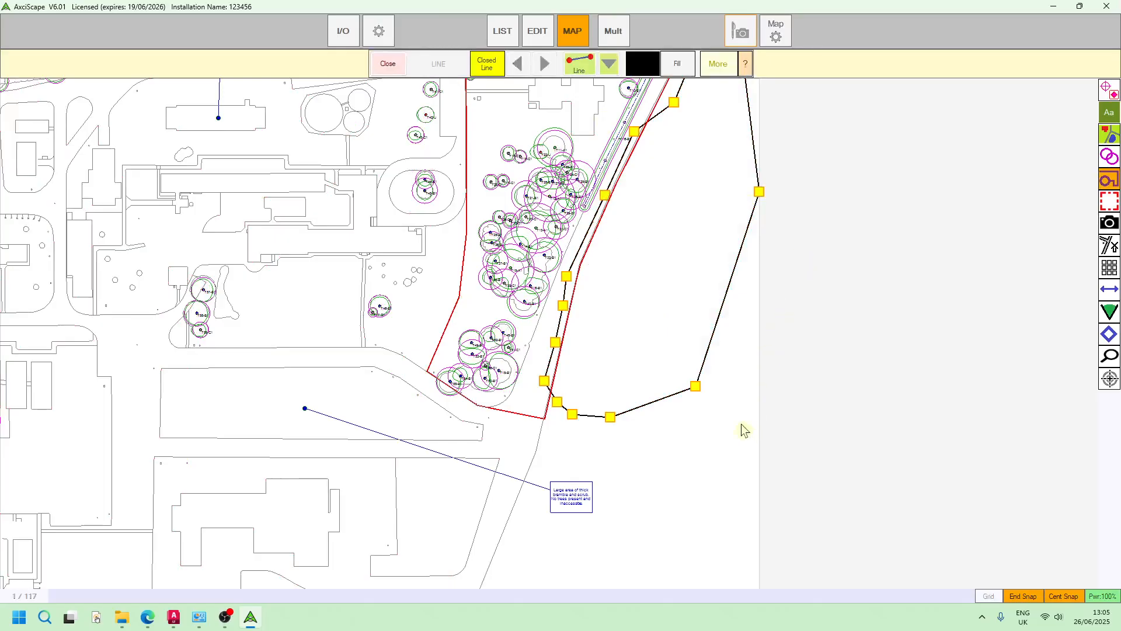
middle_click_drag(742, 423, 718, 510)
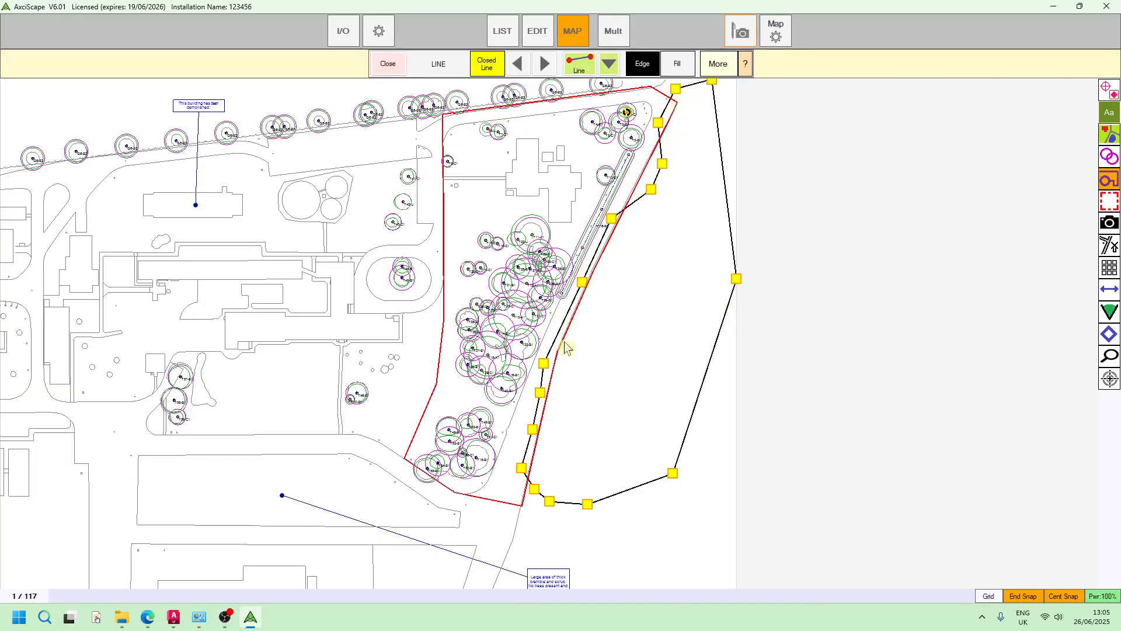
scroll(553, 423, "up", 2)
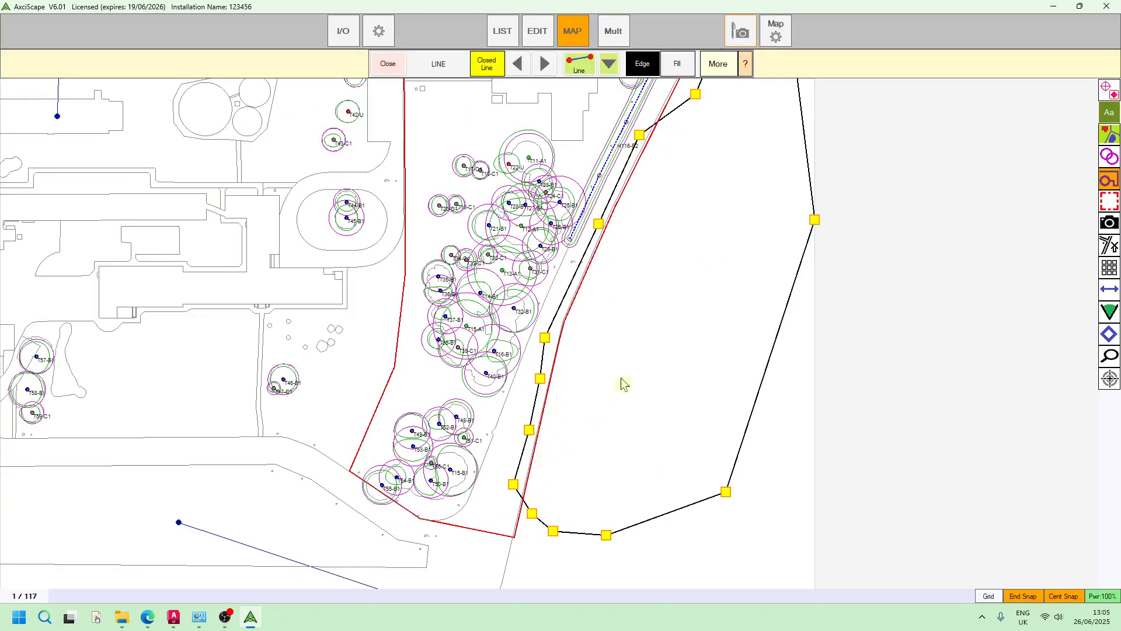
Close the sketch editor, check which areas the canopy cover calculation shades with the plain polygon present, and exit the calculation
scroll(549, 383, "down", 2)
left_click(394, 74)
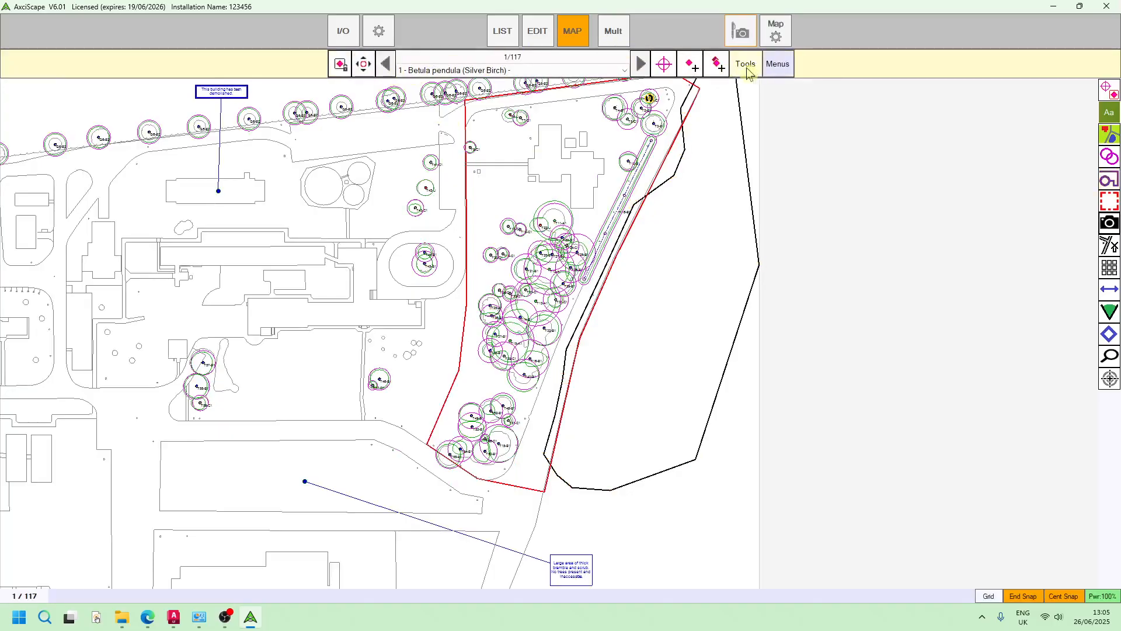
left_click(744, 66)
left_click(798, 220)
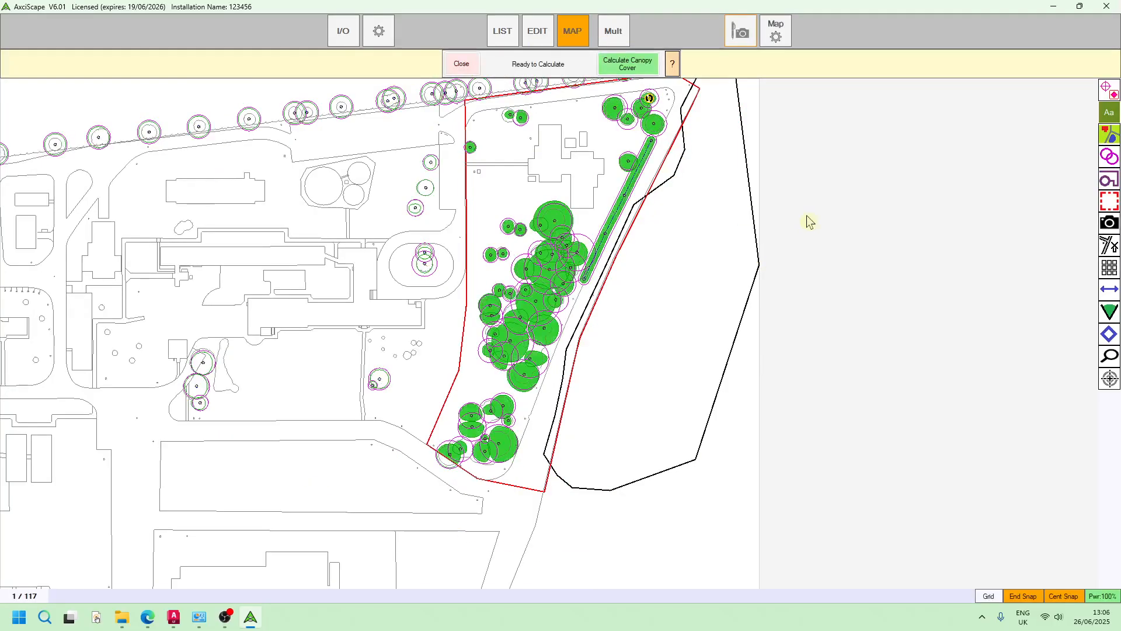
left_click(461, 63)
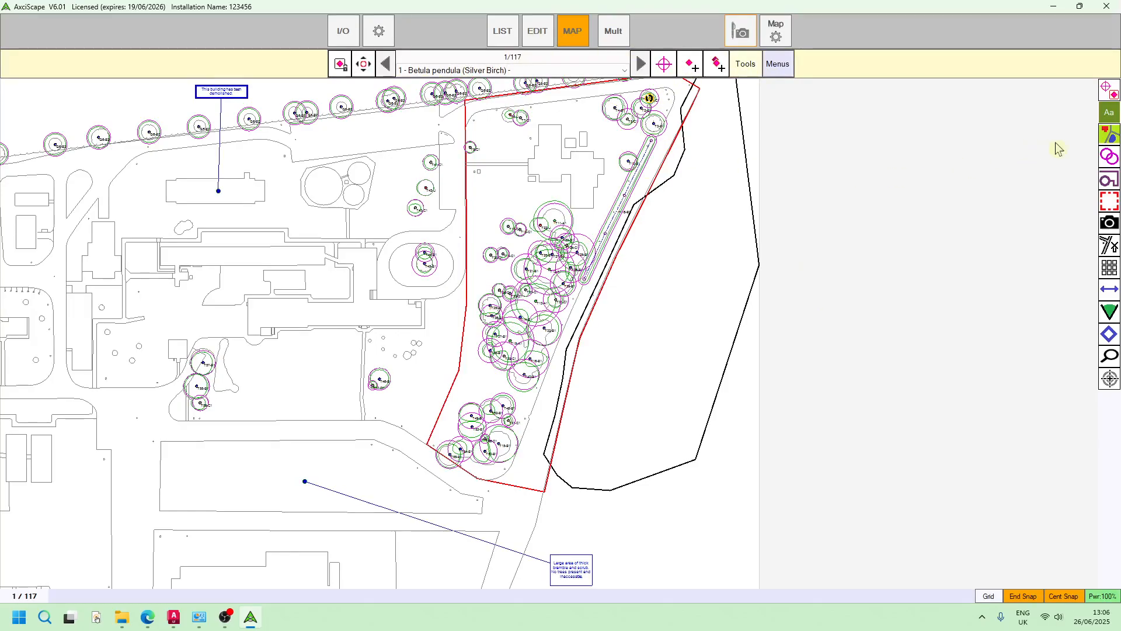
Select the closed polygon east of the site, set it to be used for canopy calculation, and close the sketch editor
left_click(1102, 179)
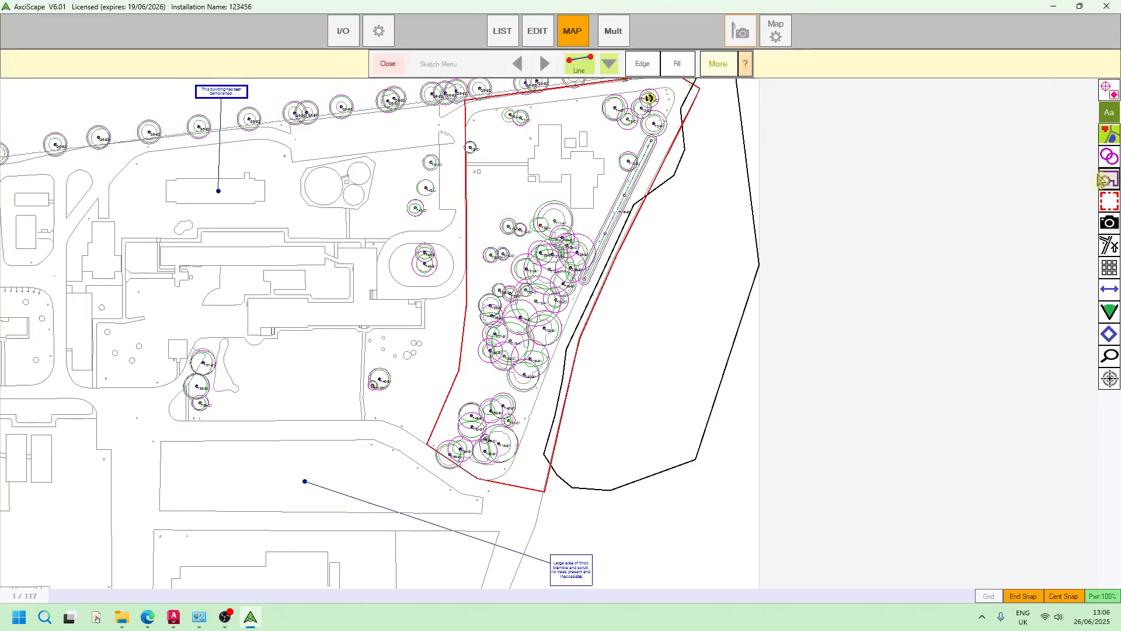
left_click(759, 265)
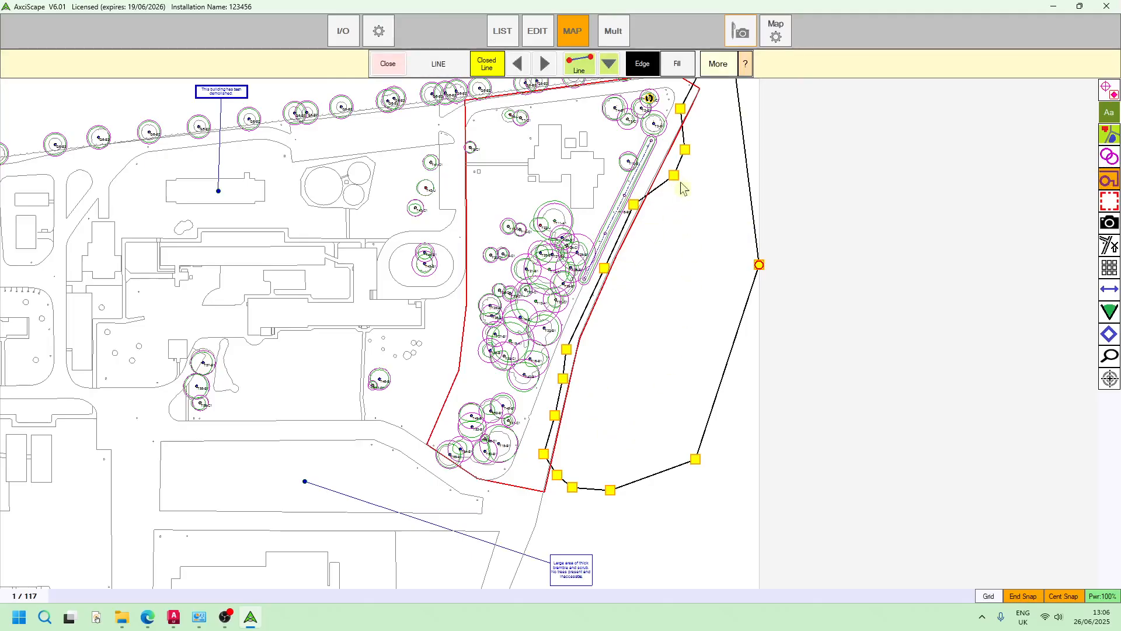
left_click(720, 65)
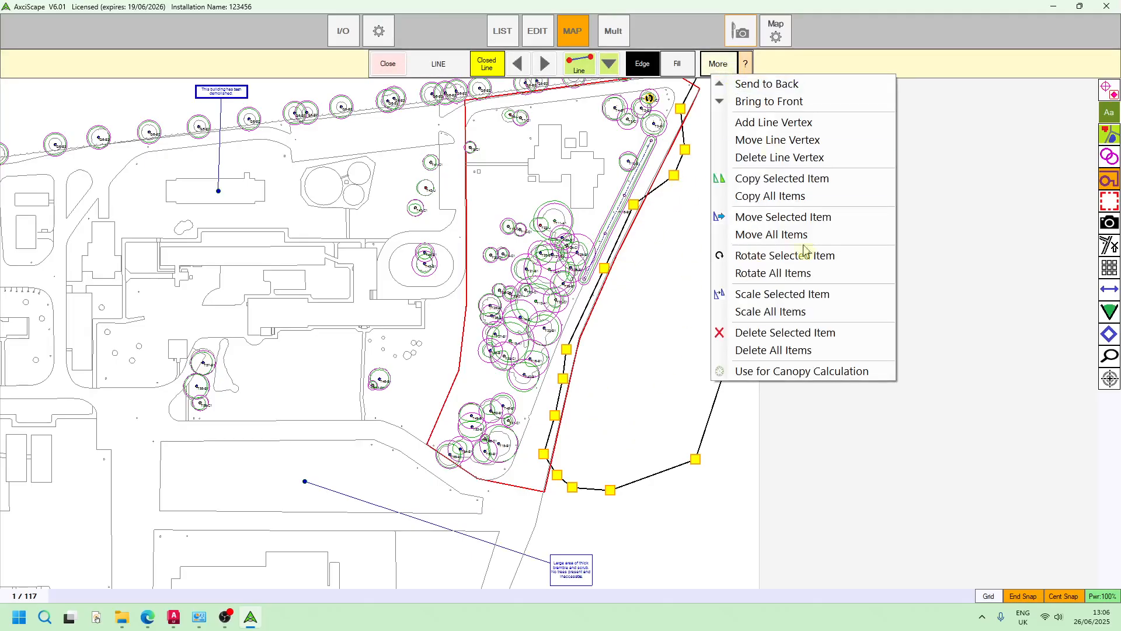
left_click(804, 378)
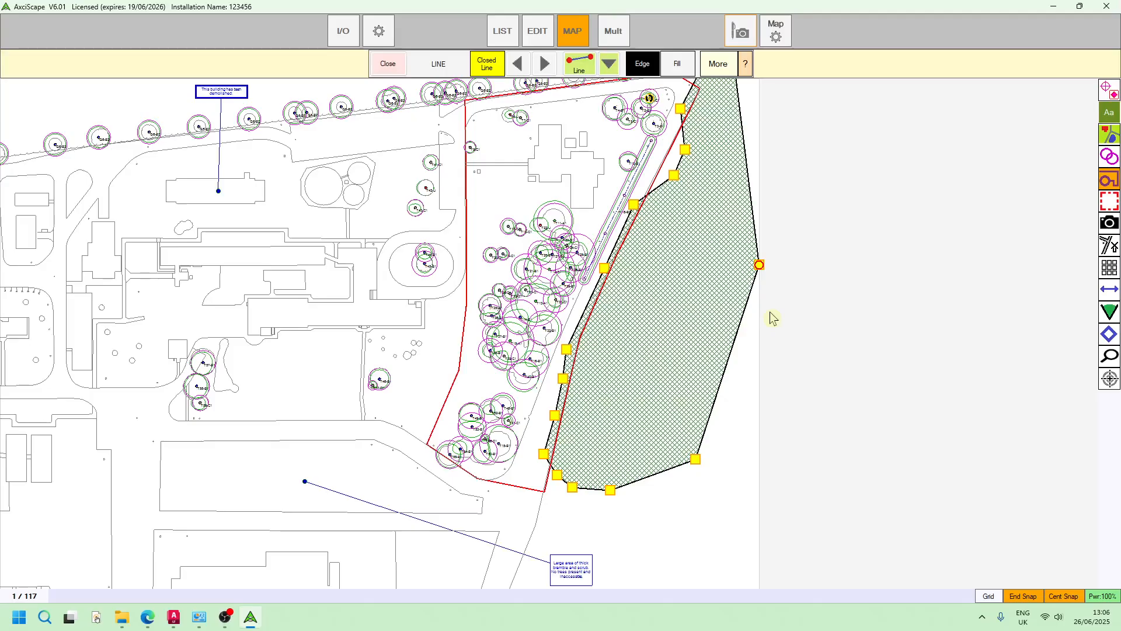
left_click(388, 64)
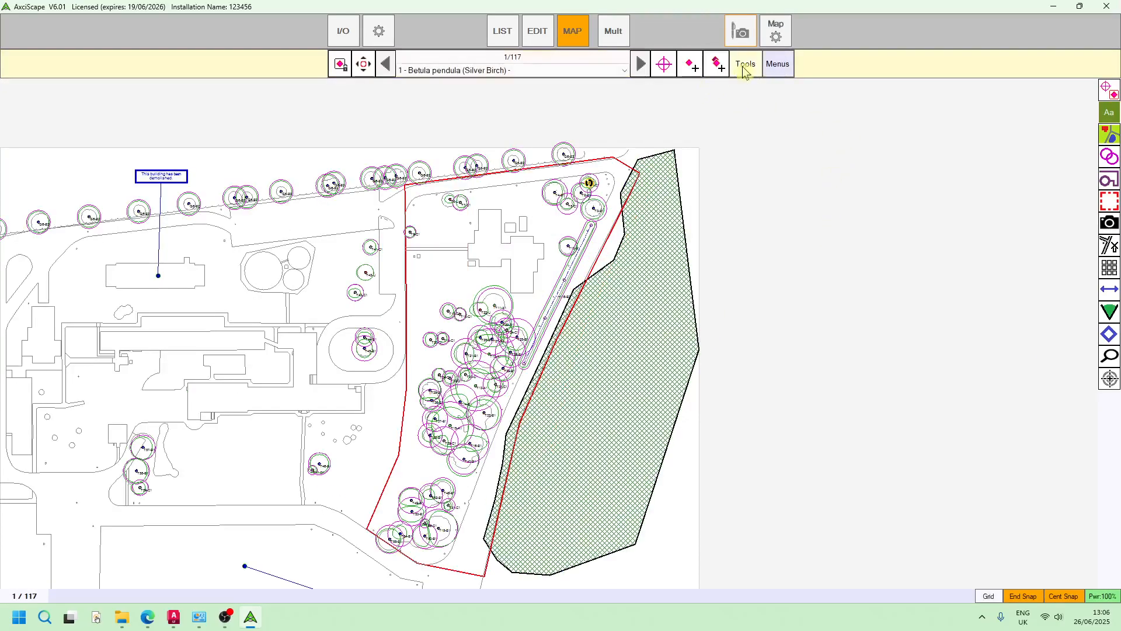
Open the canopy cover calculation and examine how the site's eastern boundary clips the sketched canopy polygon
left_click(746, 66)
left_click(794, 211)
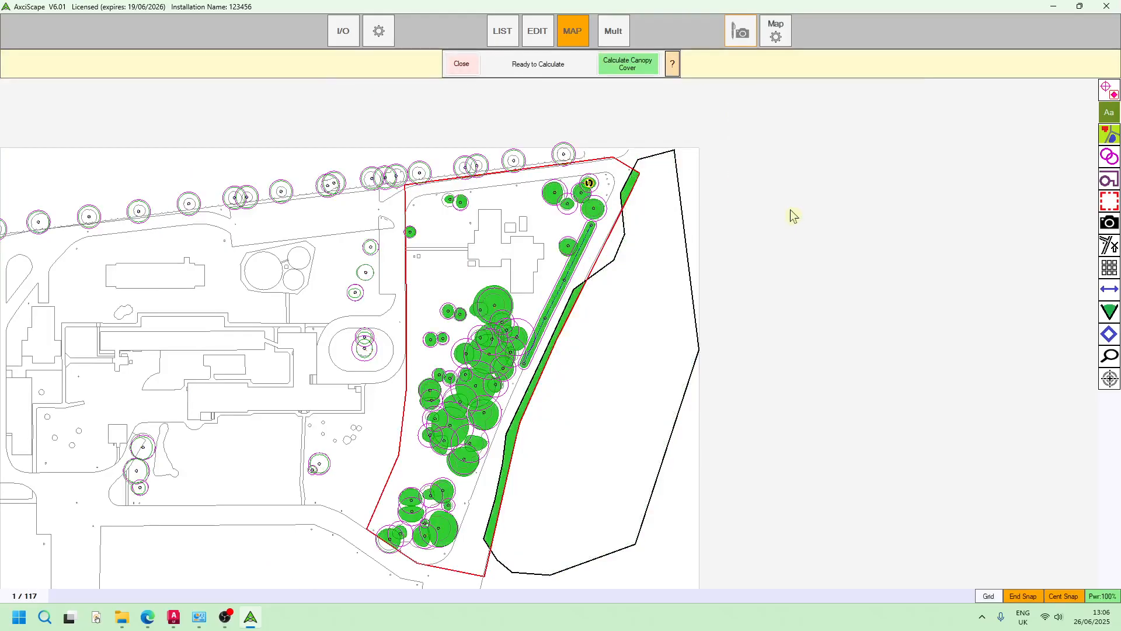
scroll(640, 188, "up", 1)
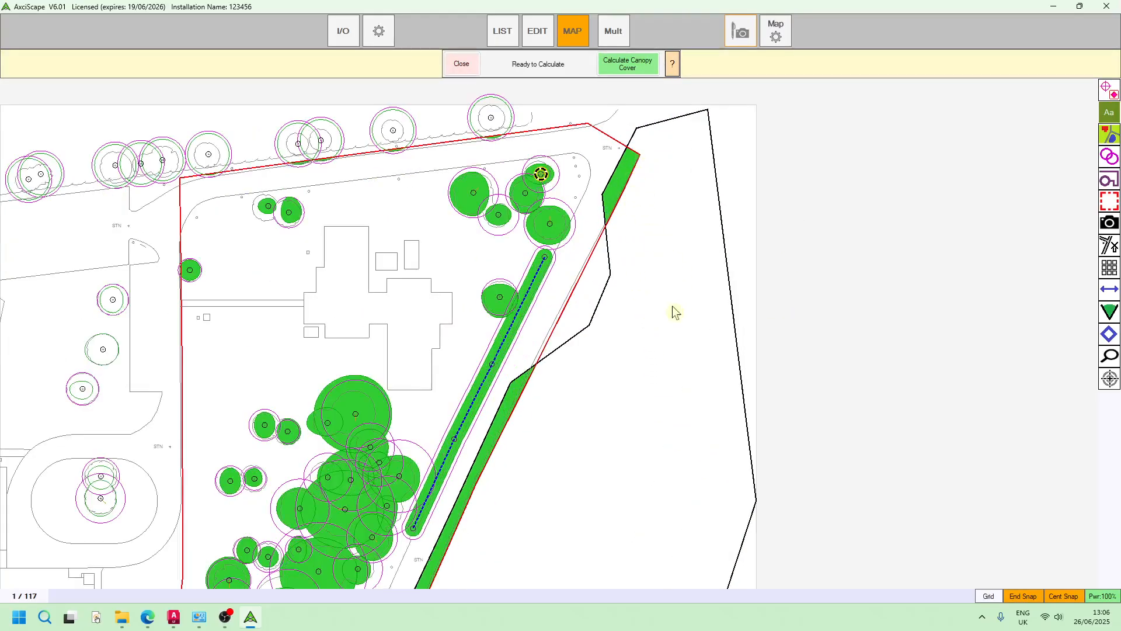
scroll(646, 301, "up", 2)
scroll(587, 421, "down", 2)
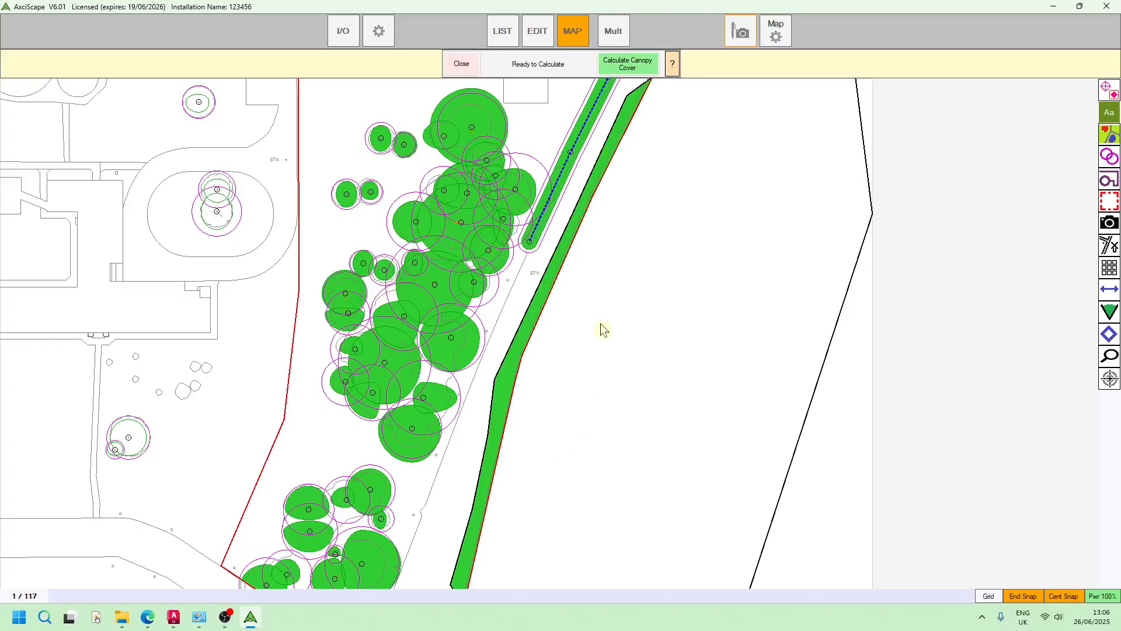
scroll(590, 362, "up", 1)
scroll(578, 411, "down", 2)
scroll(619, 366, "up", 1)
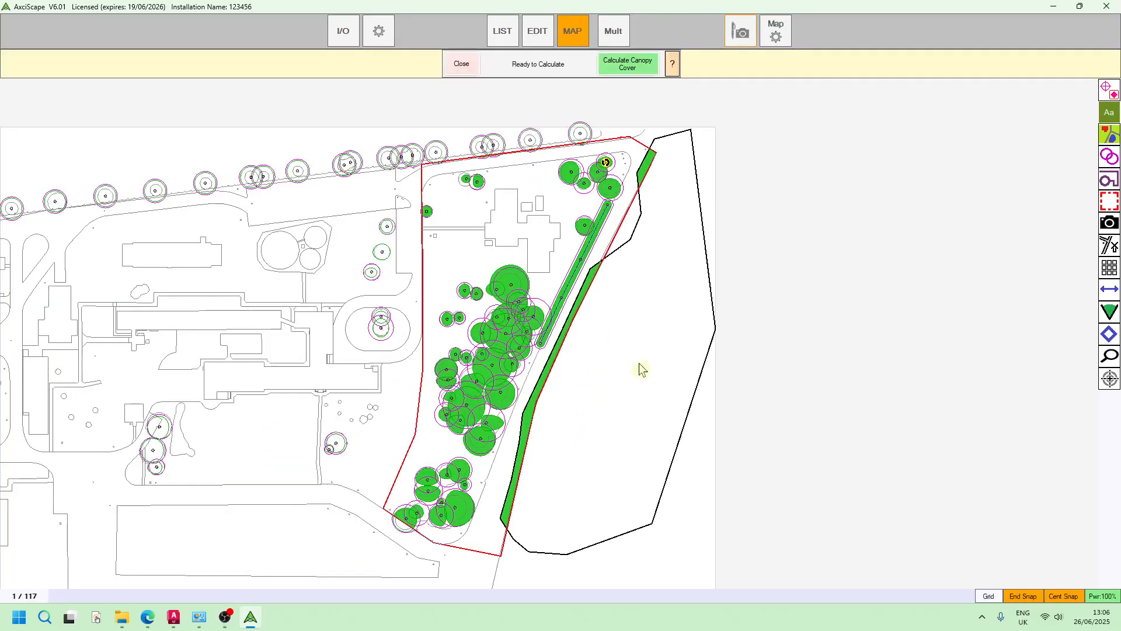
scroll(642, 375, "down", 1)
scroll(681, 303, "up", 1)
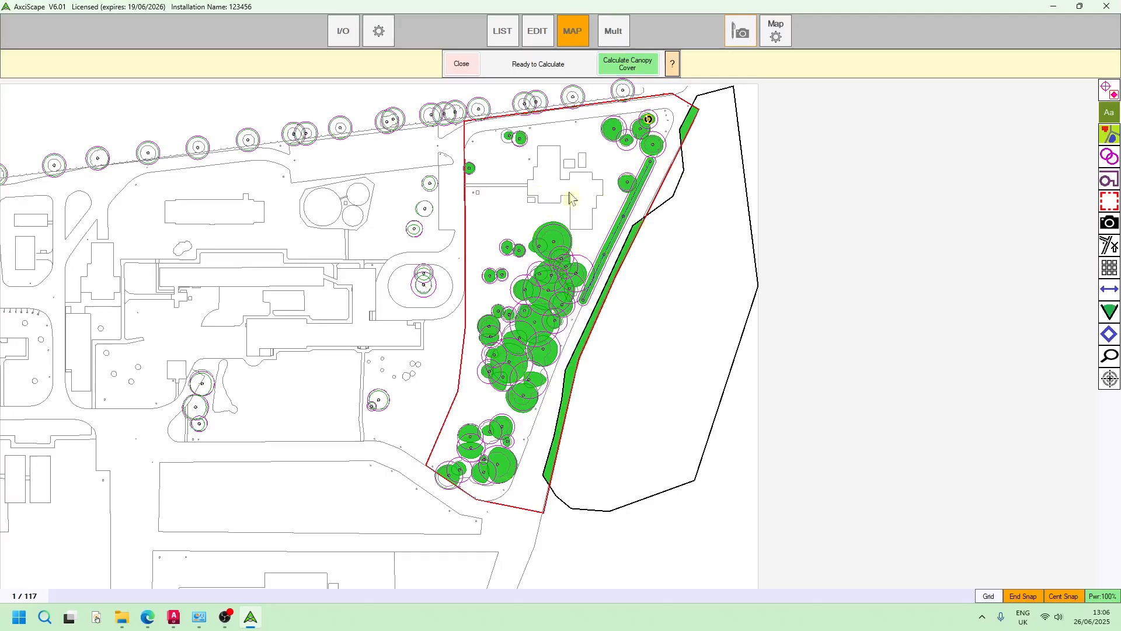
Calculate the site's canopy cover with the sketched polygon included, dismiss the results, and exit the calculation
left_click(645, 69)
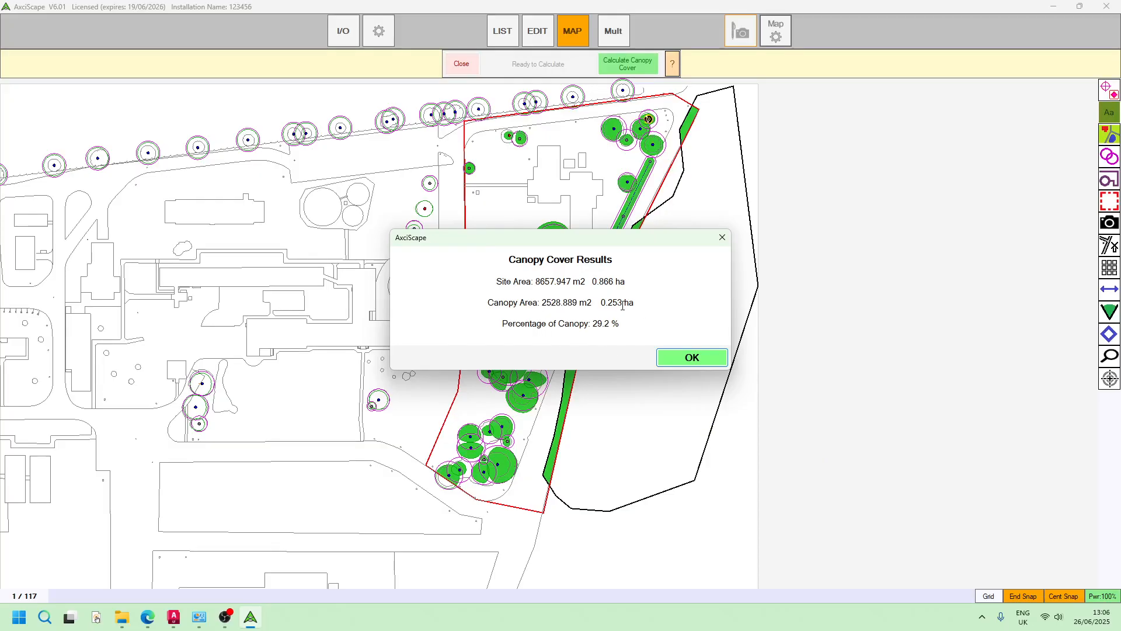
left_click(692, 359)
left_click_drag(689, 360, 601, 335)
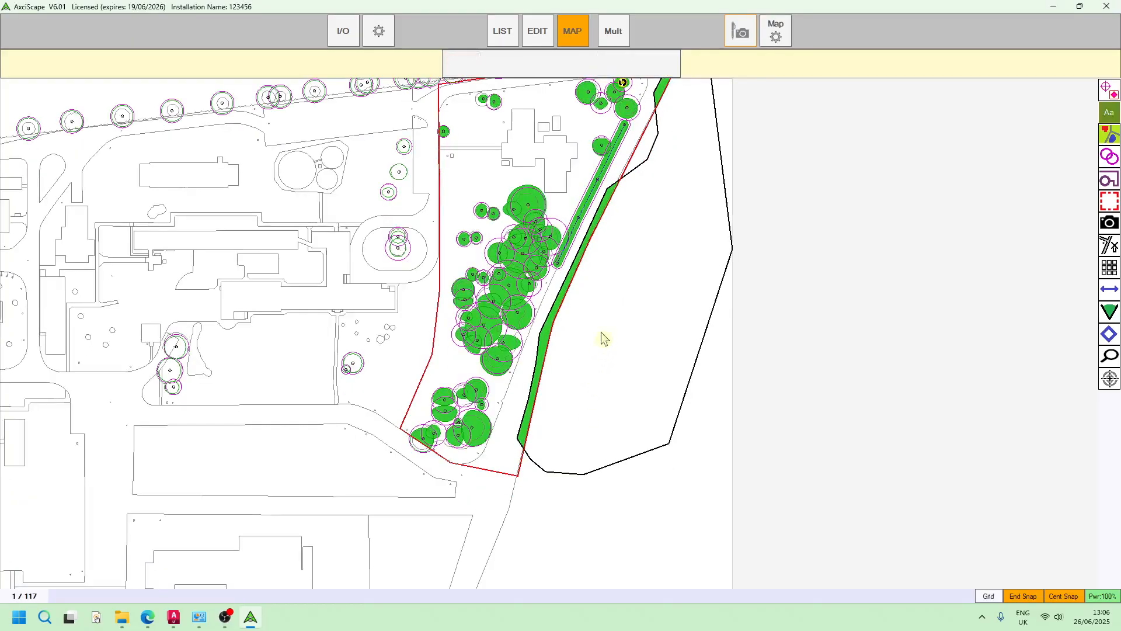
left_click_drag(656, 300, 637, 373)
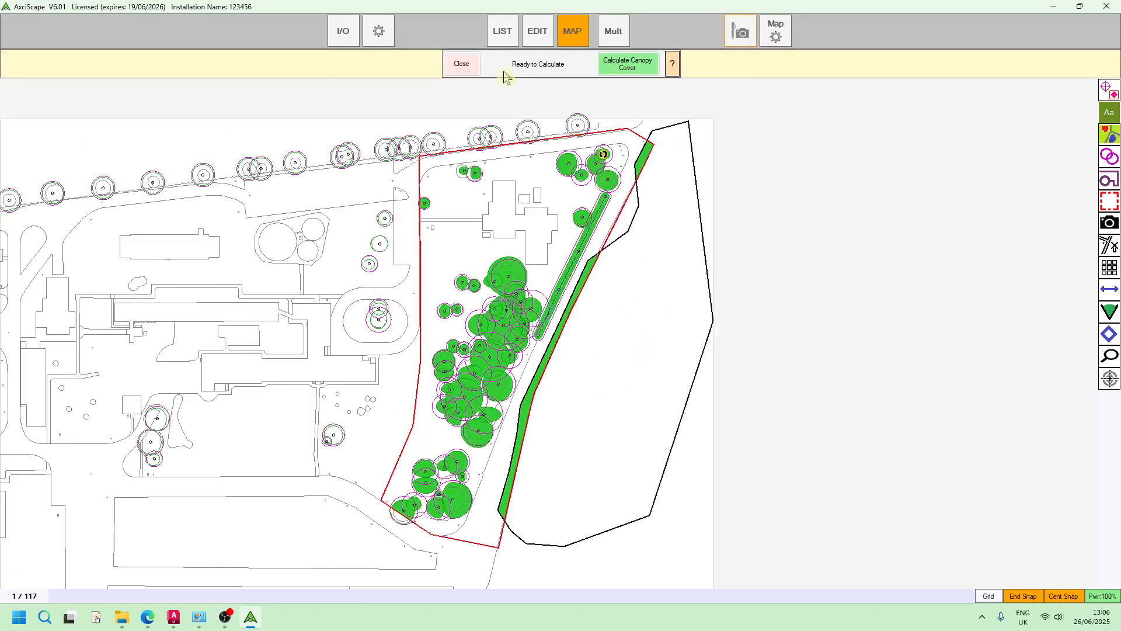
left_click(475, 64)
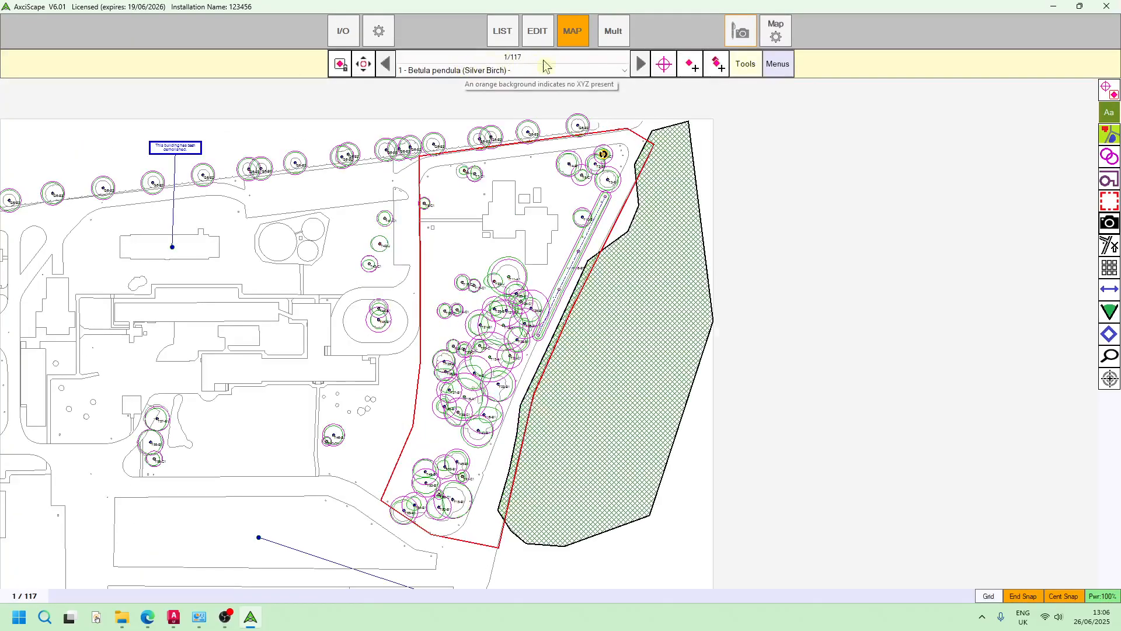
Reopen the canopy cover calculation and inspect the shaded tree canopies, hedge and sketched strip within the red site boundary
left_click(746, 64)
left_click(776, 211)
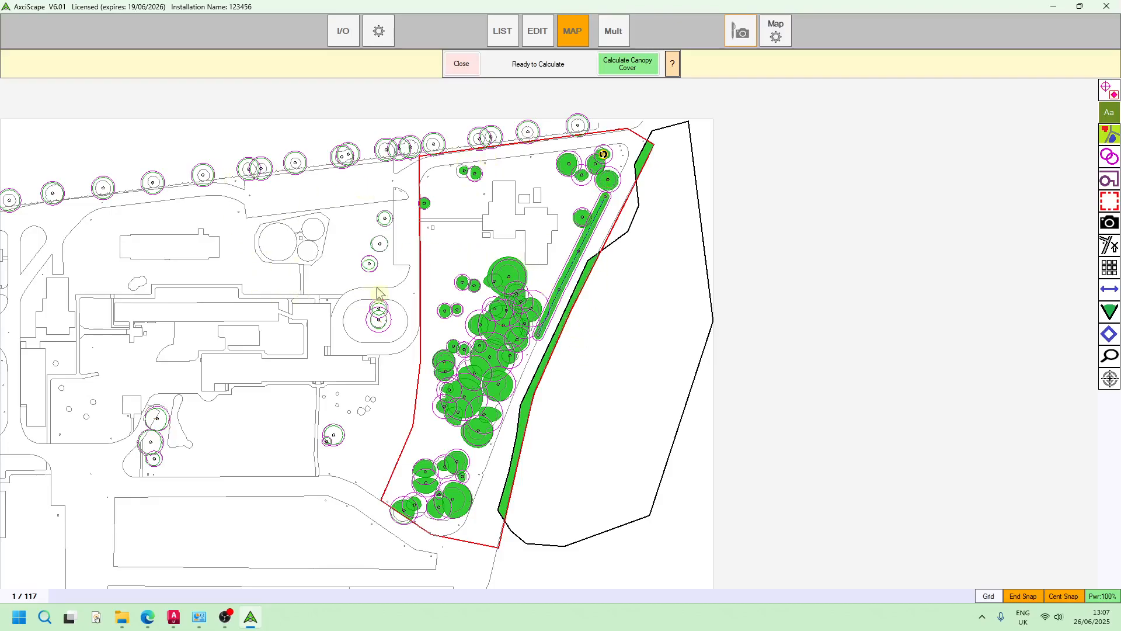
scroll(573, 185, "up", 2)
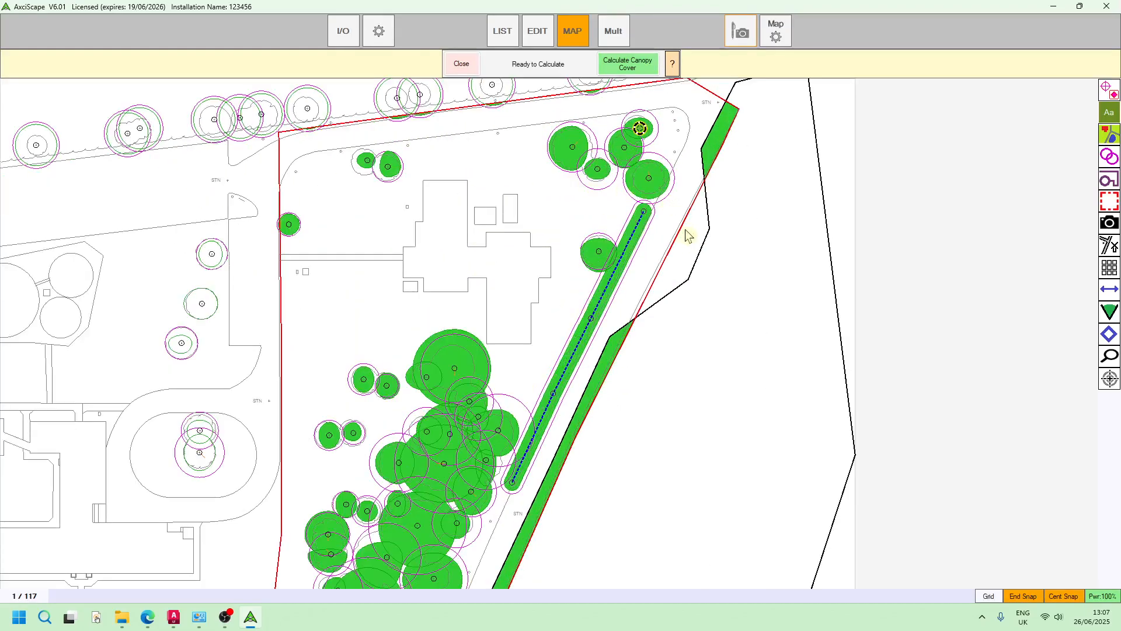
scroll(660, 233, "down", 3)
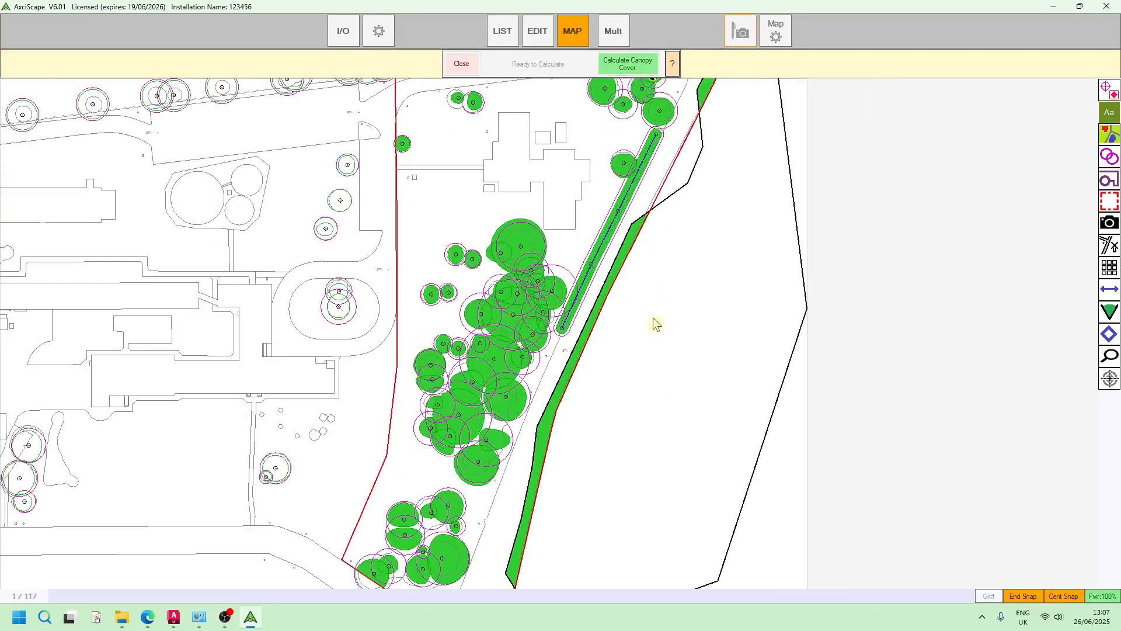
scroll(658, 323, "down", 2)
scroll(650, 372, "up", 2)
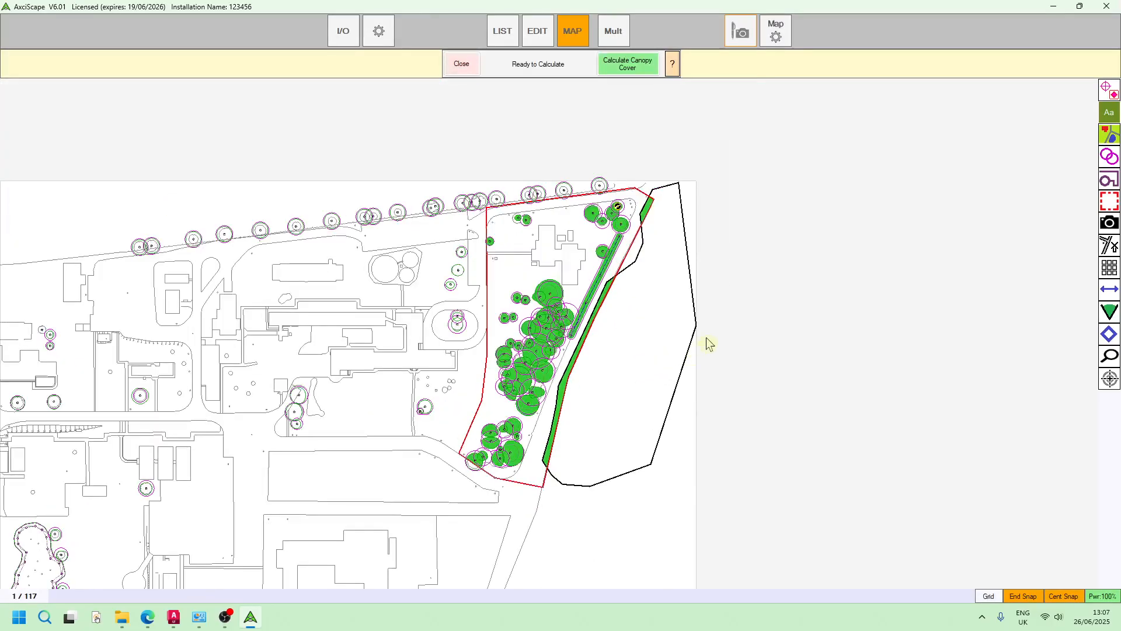